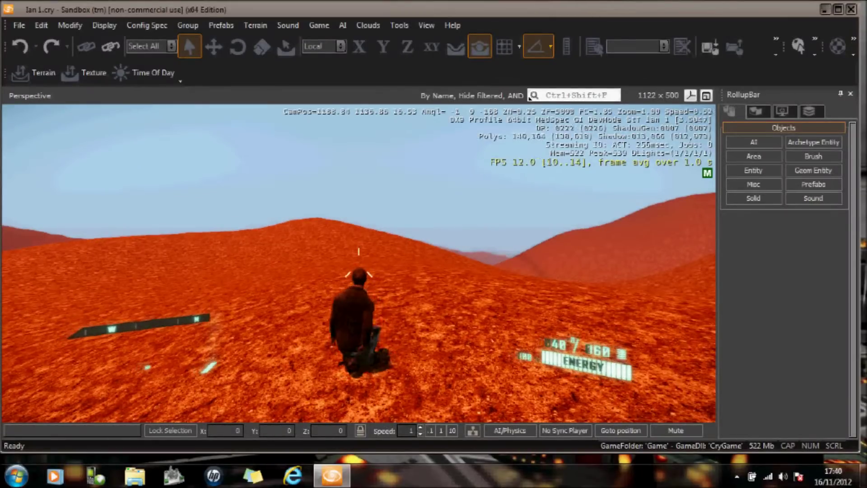
# Playtest the existing explosion by walking the character towards the hilltop, back and forward again, and leave game mode.
pyautogui.press('w')
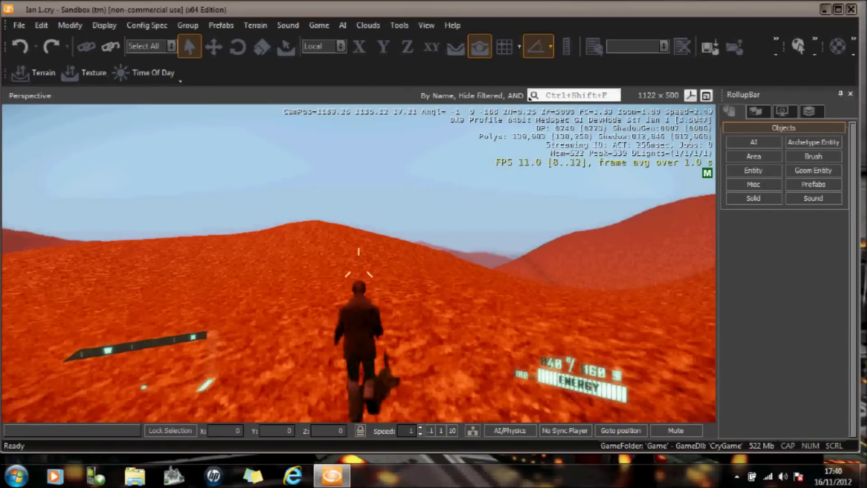
pyautogui.press('w')
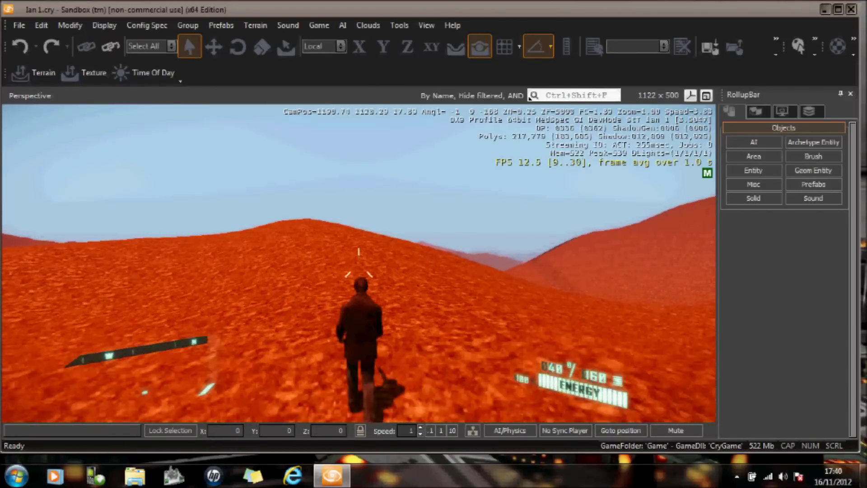
pyautogui.press('w')
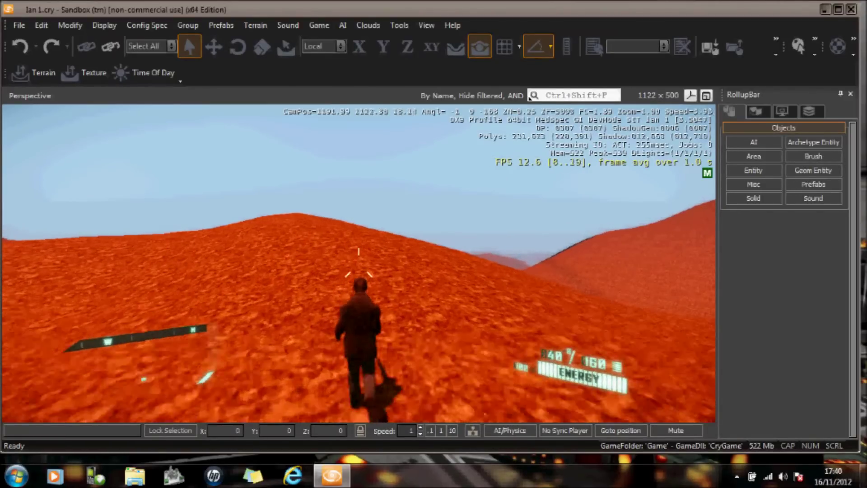
pyautogui.press('w')
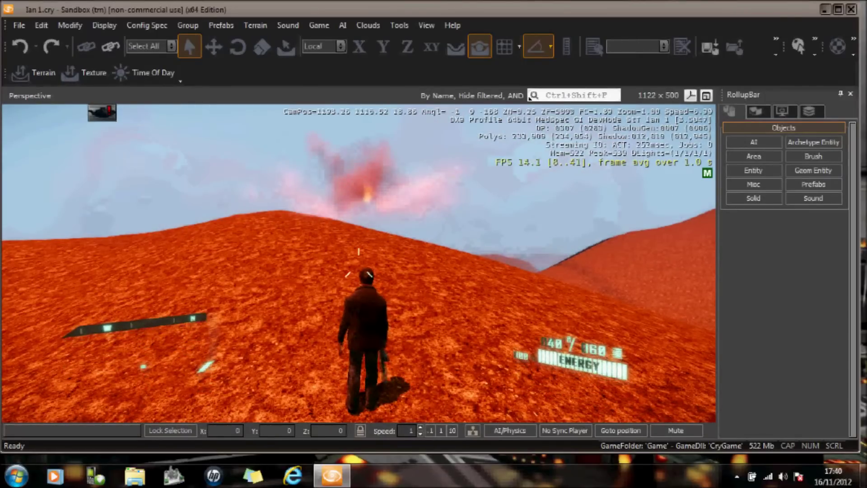
pyautogui.press('s')
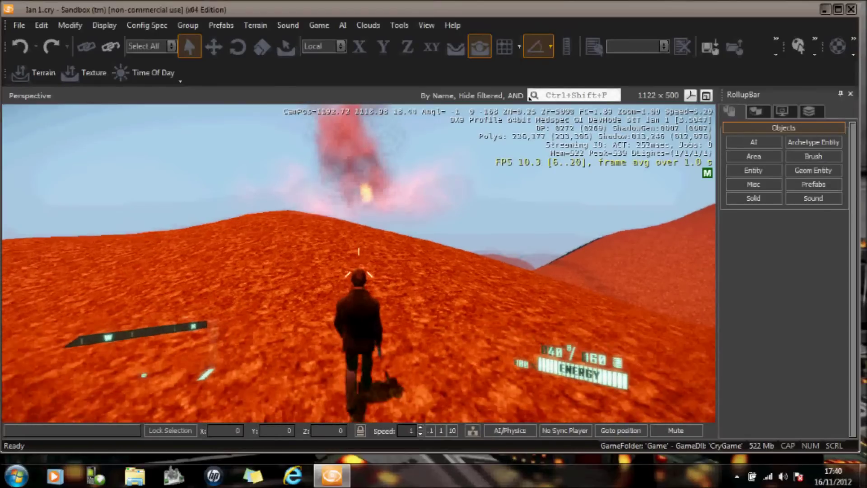
pyautogui.press('s')
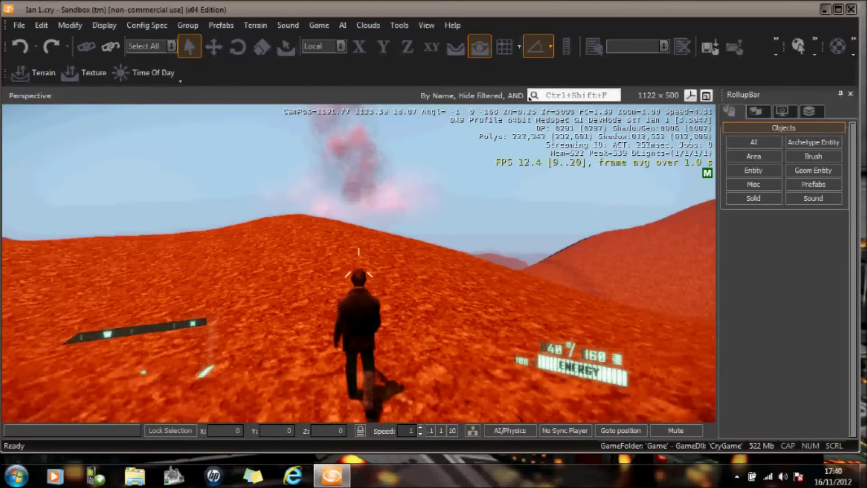
pyautogui.press('s')
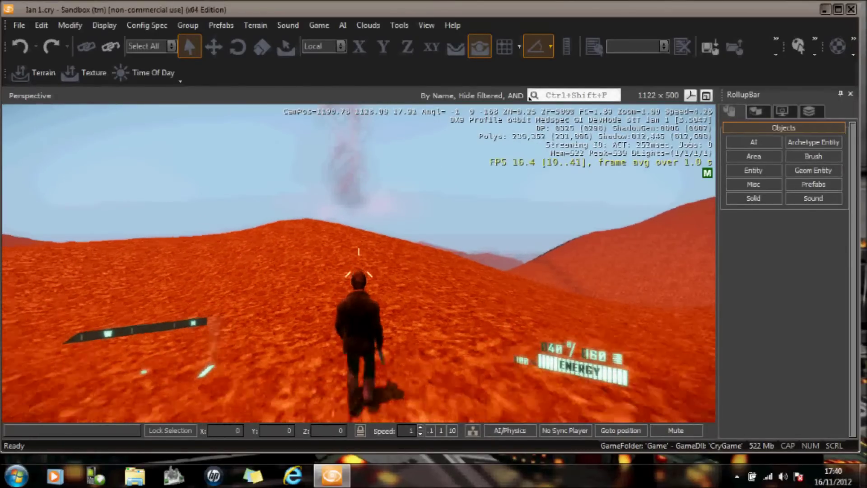
pyautogui.press('s')
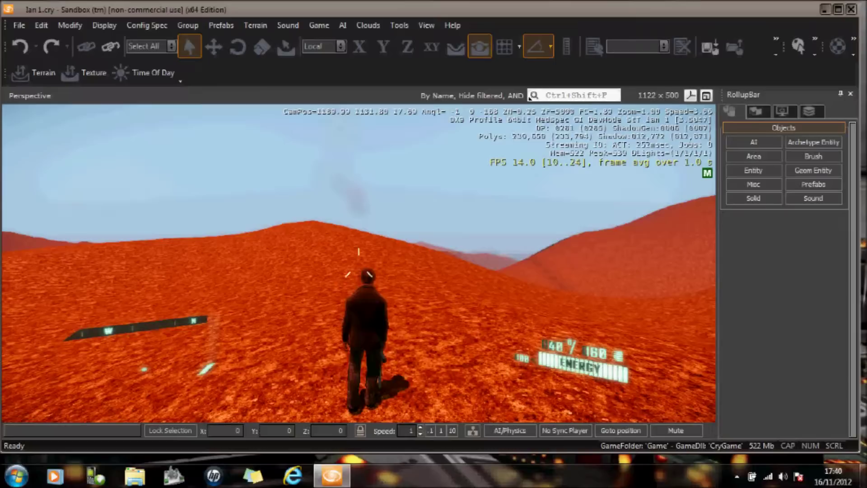
pyautogui.press('w')
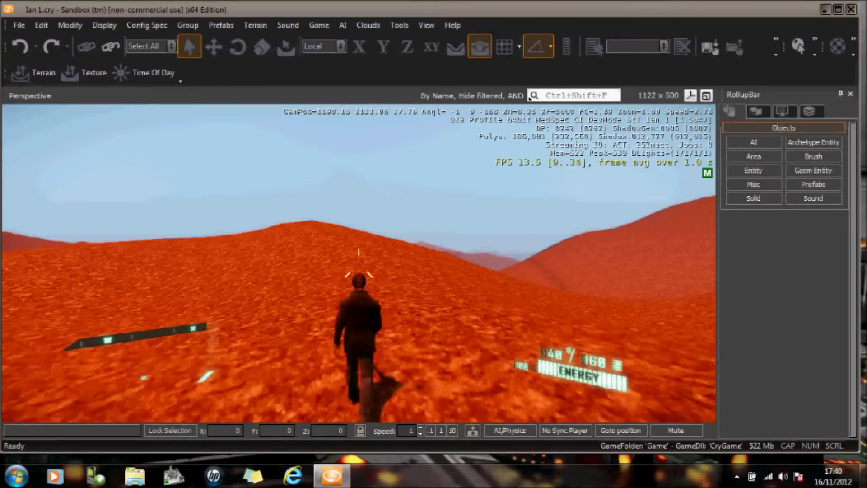
pyautogui.press('w')
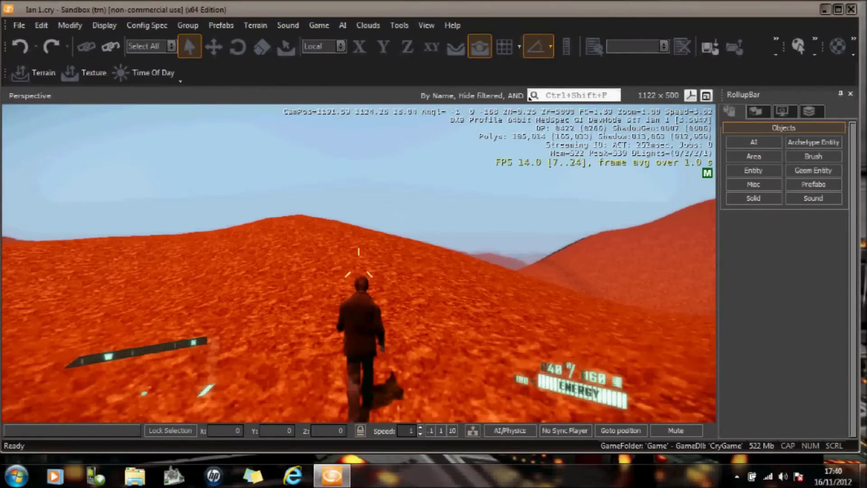
pyautogui.press('w')
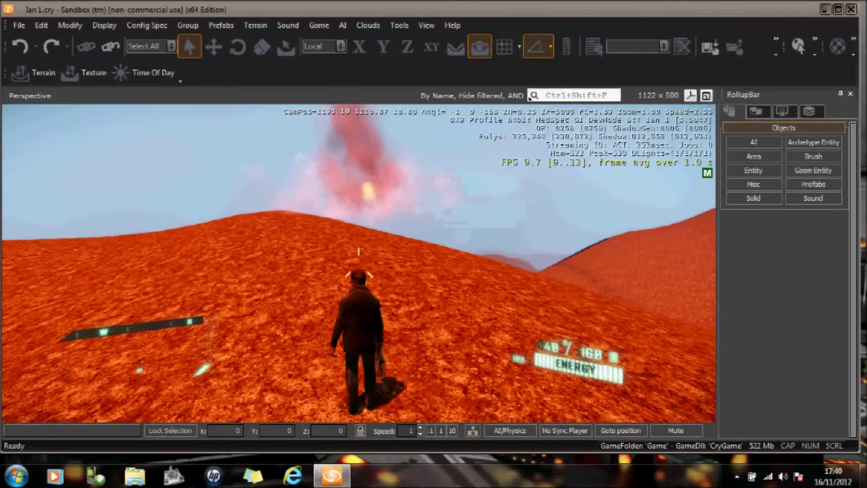
pyautogui.press('Escape')
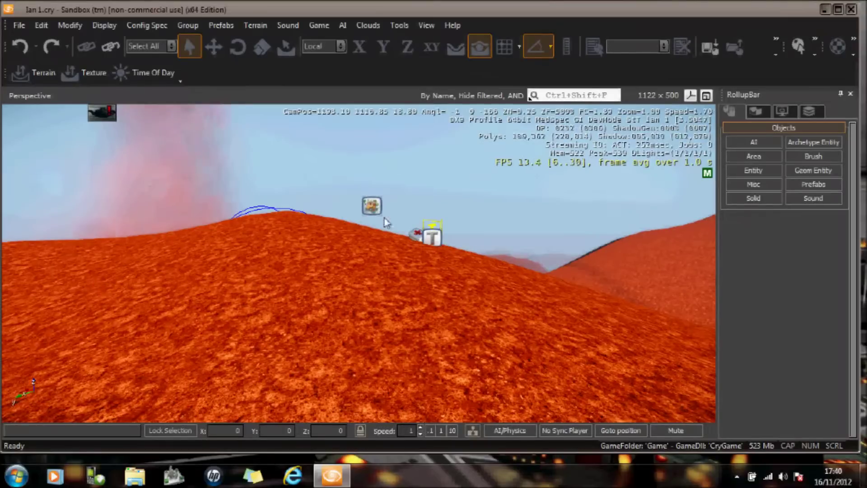
# Place an Explosion entity from the Physics category on an empty red hillside away from the existing setup.
pyautogui.moveTo(360, 258)
pyautogui.mouseDown(button='right')
pyautogui.moveTo(263, 254)
pyautogui.moveTo(365, 263)
pyautogui.mouseUp(button='right')
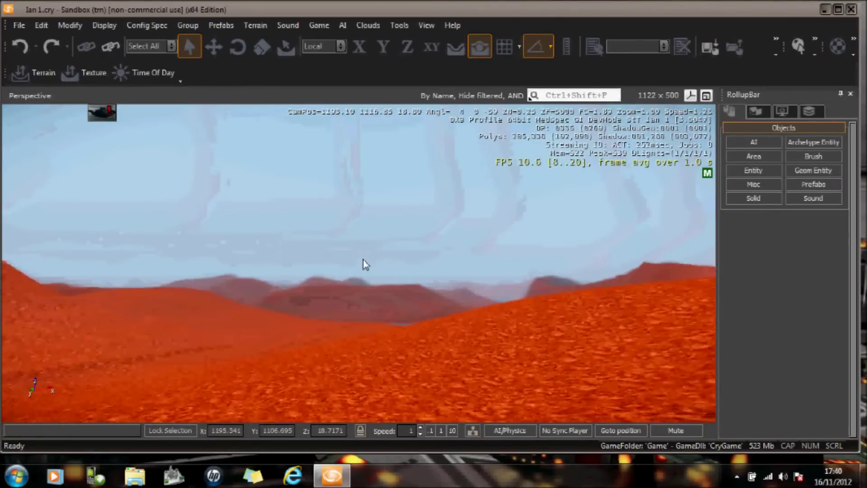
pyautogui.moveTo(309, 262); pyautogui.dragTo(327, 261, button='right')
pyautogui.press('w')
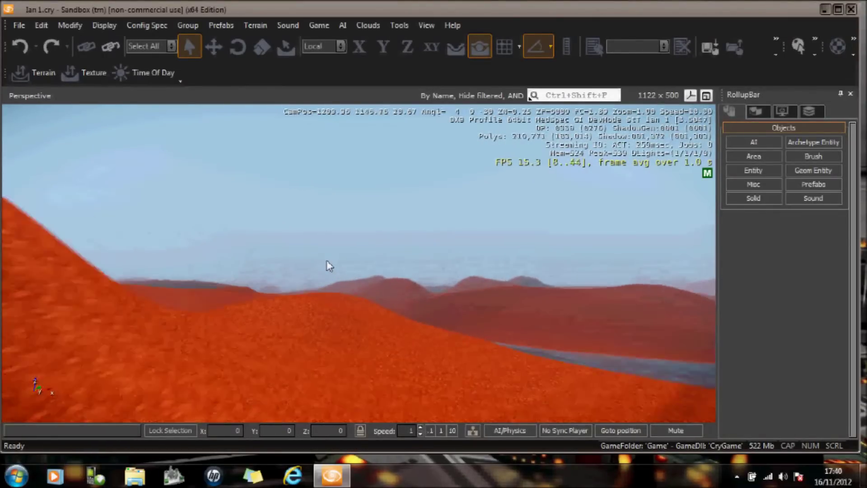
pyautogui.moveTo(320, 369); pyautogui.dragTo(317, 358, button='right')
pyautogui.press('w')
pyautogui.press('w')
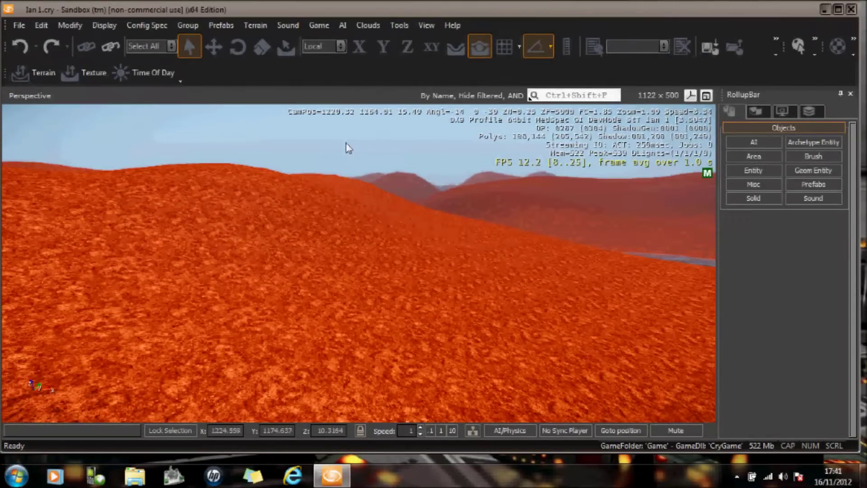
pyautogui.click(752, 170)
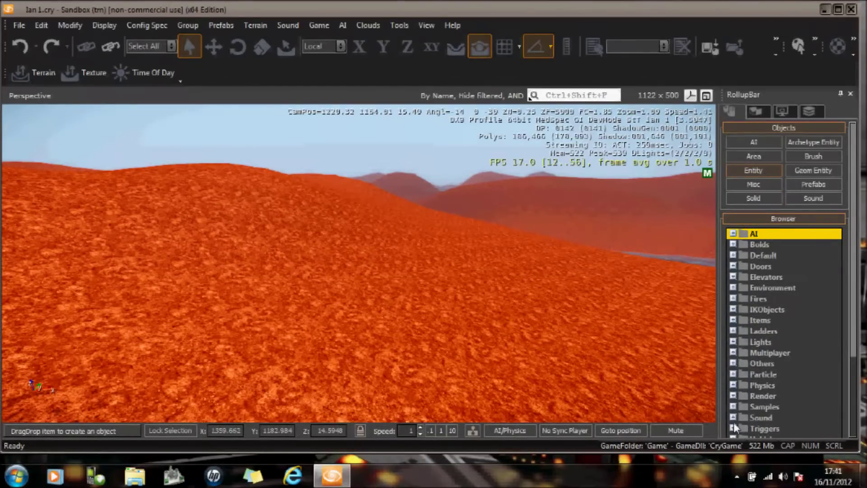
pyautogui.click(732, 385)
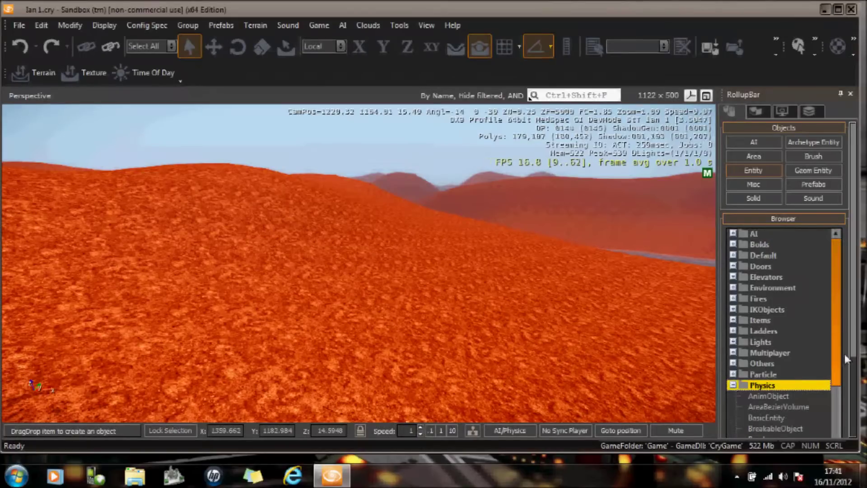
pyautogui.scroll(-3, 838, 393)
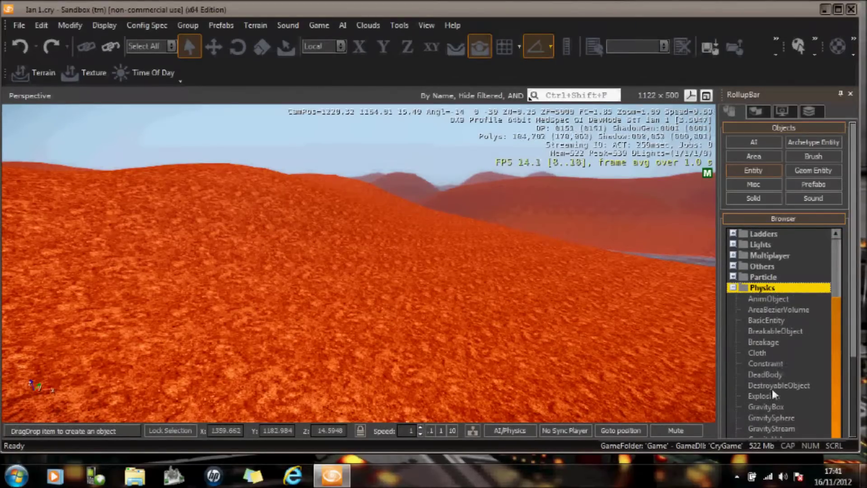
pyautogui.click(761, 395)
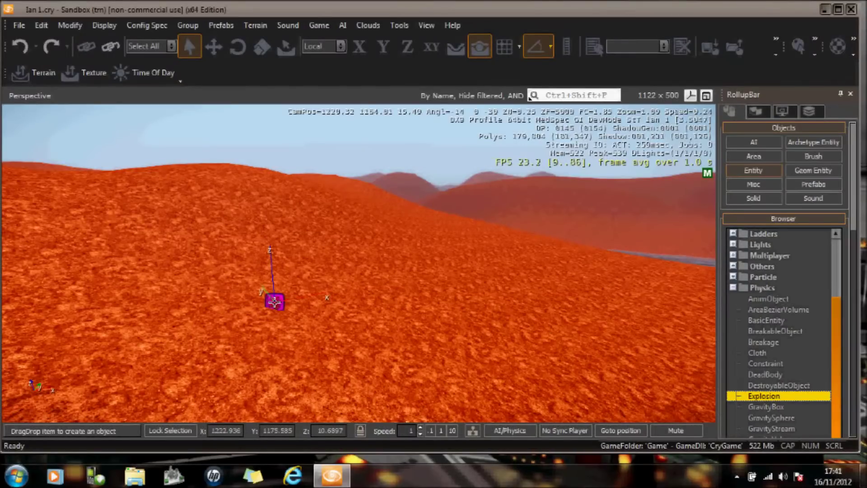
pyautogui.click(273, 299)
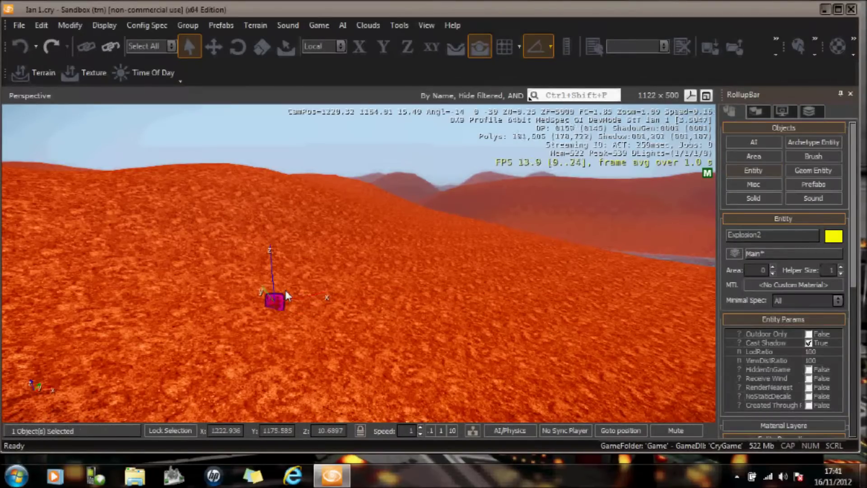
pyautogui.click(285, 290)
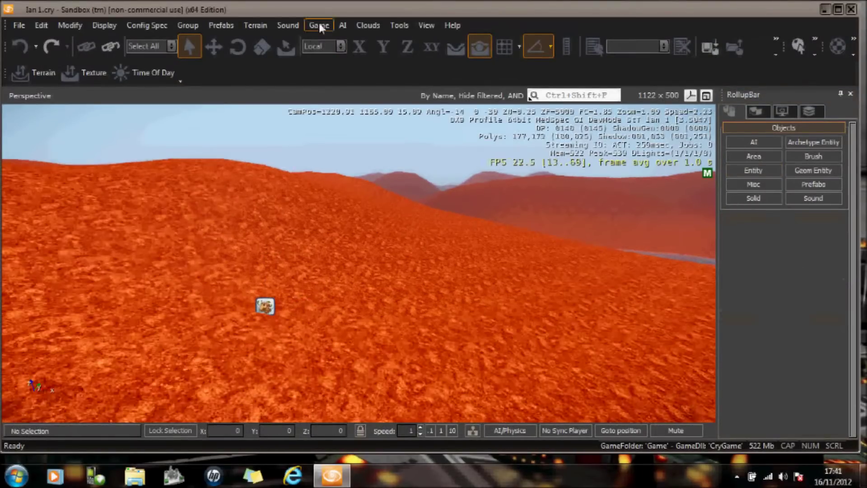
# Run the level briefly in game mode to check the newly placed explosion, and return to editing.
pyautogui.click(319, 26)
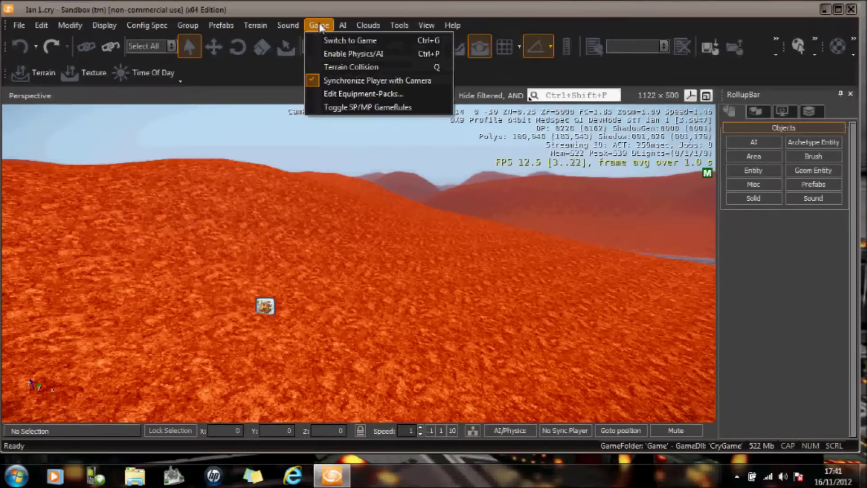
pyautogui.click(350, 40)
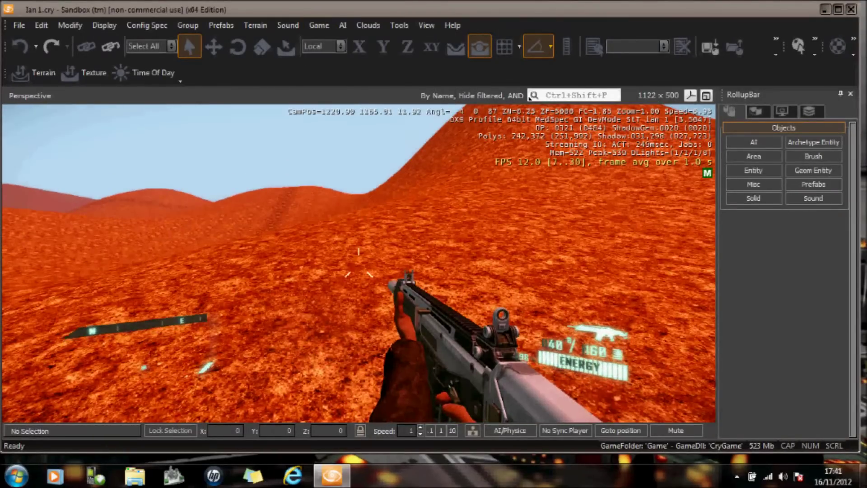
pyautogui.press('Escape')
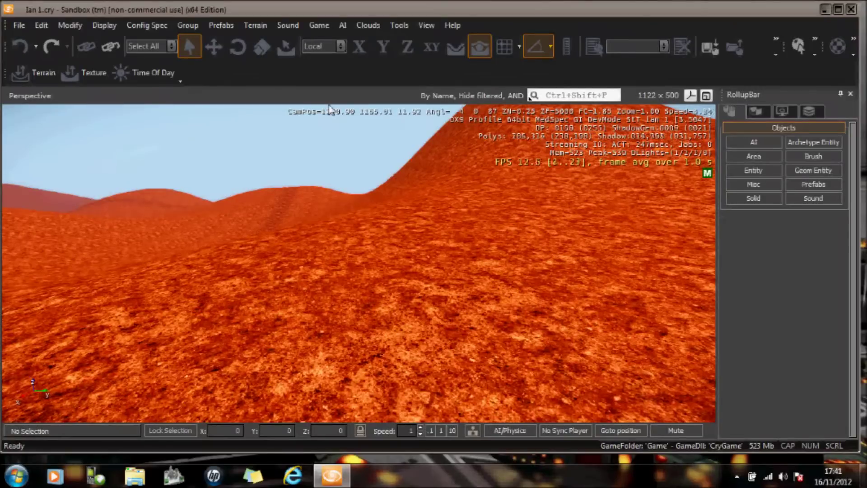
# Place a HealthPack entity from the Items category on the slope just beside the new explosion.
pyautogui.moveTo(379, 227); pyautogui.dragTo(439, 223, button='right')
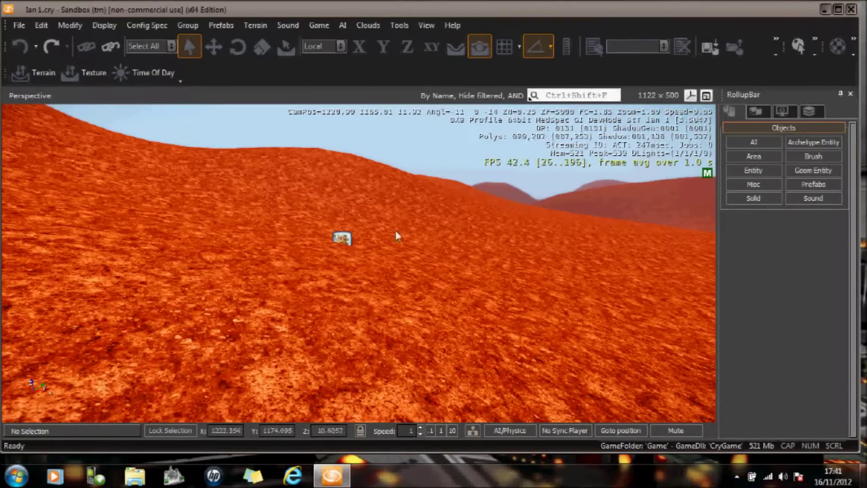
pyautogui.click(744, 172)
pyautogui.doubleClick(734, 365)
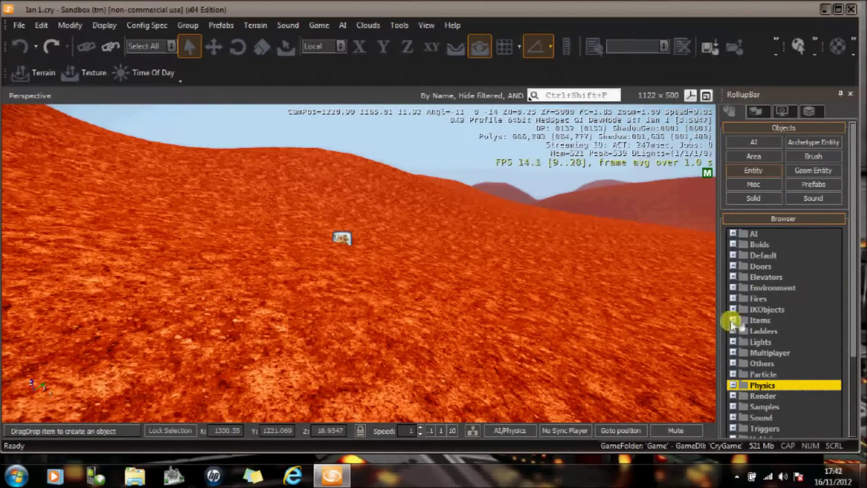
pyautogui.doubleClick(741, 322)
pyautogui.moveTo(836, 313); pyautogui.dragTo(835, 346)
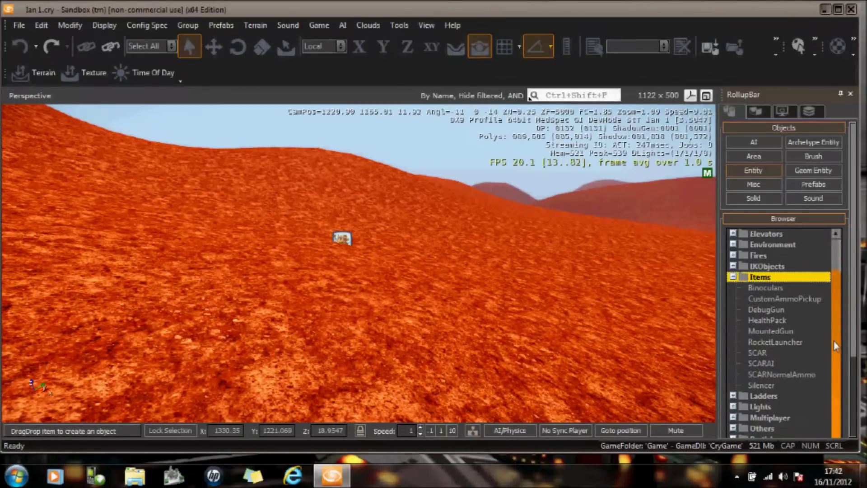
pyautogui.click(755, 321)
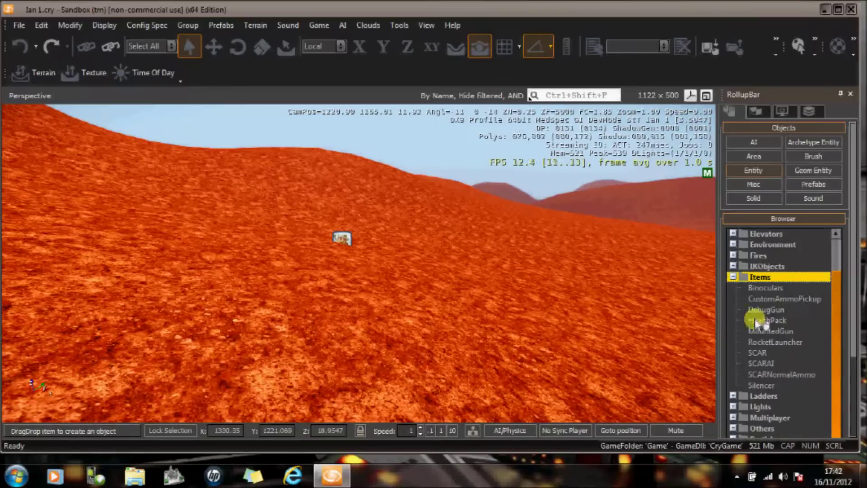
pyautogui.click(361, 259)
pyautogui.click(361, 258)
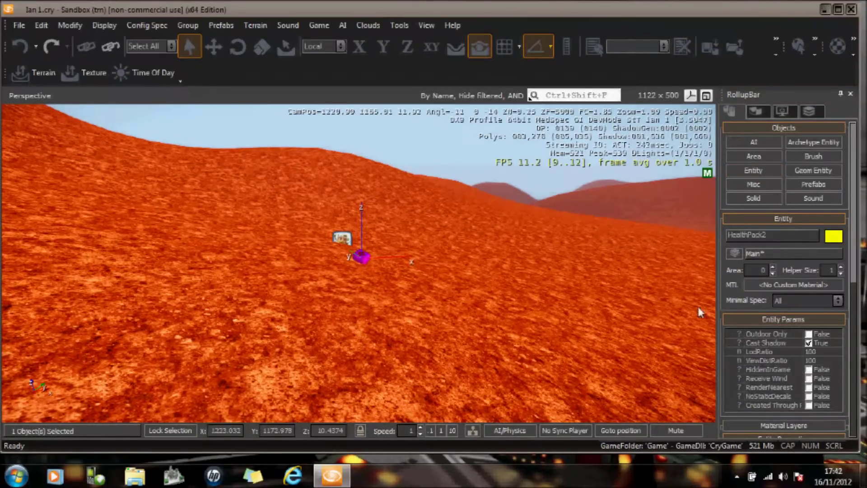
# Place a ProximityTrigger entity from the Triggers category on the slope near the explosion and health pack.
pyautogui.click(750, 172)
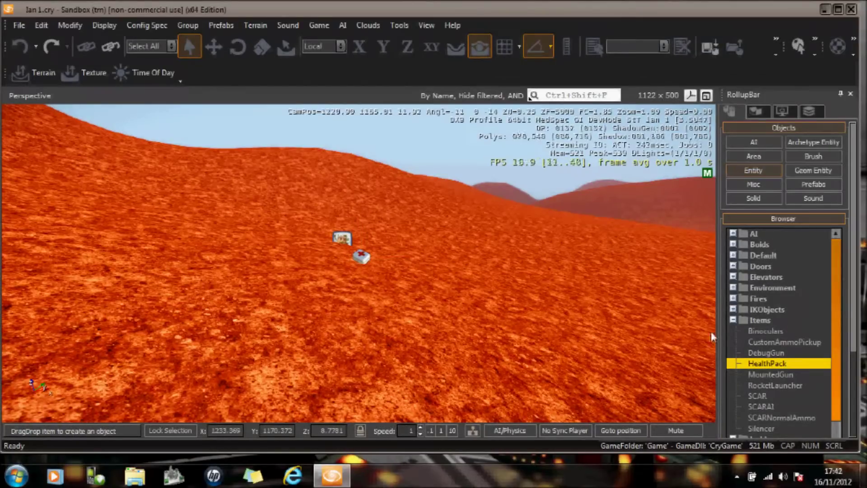
pyautogui.click(734, 320)
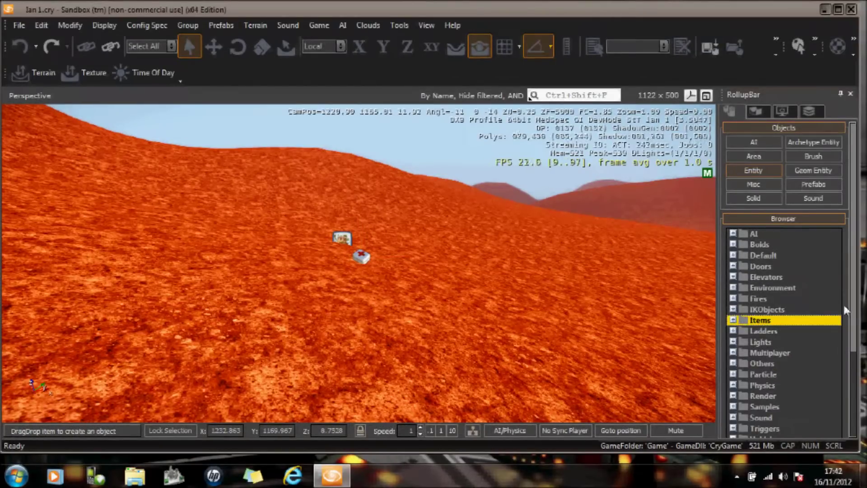
pyautogui.moveTo(857, 342); pyautogui.dragTo(851, 401)
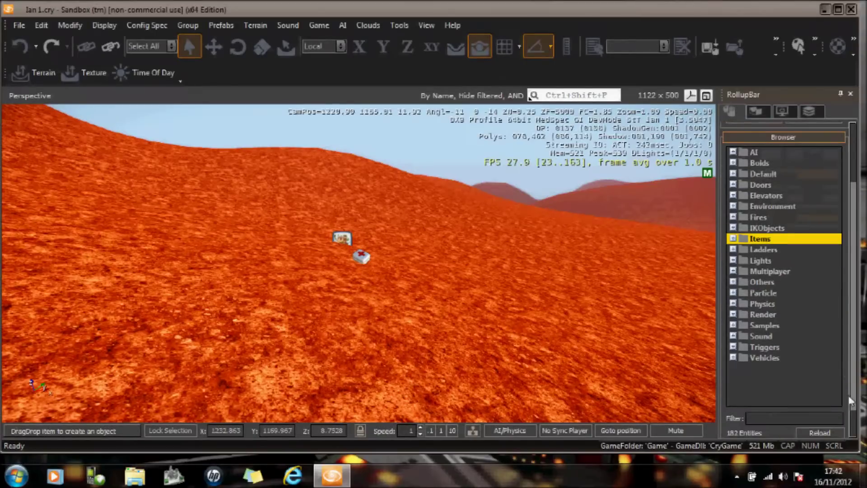
pyautogui.click(734, 347)
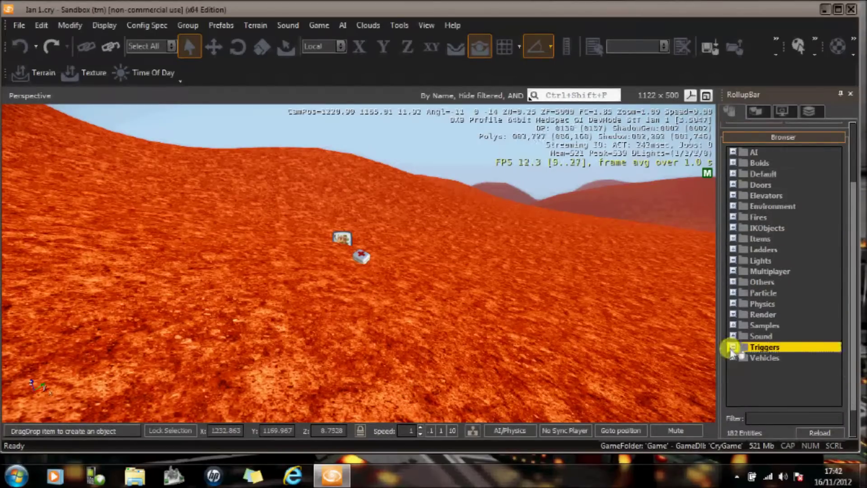
pyautogui.moveTo(767, 389); pyautogui.dragTo(606, 313)
pyautogui.moveTo(349, 280); pyautogui.dragTo(348, 280)
pyautogui.click(348, 280)
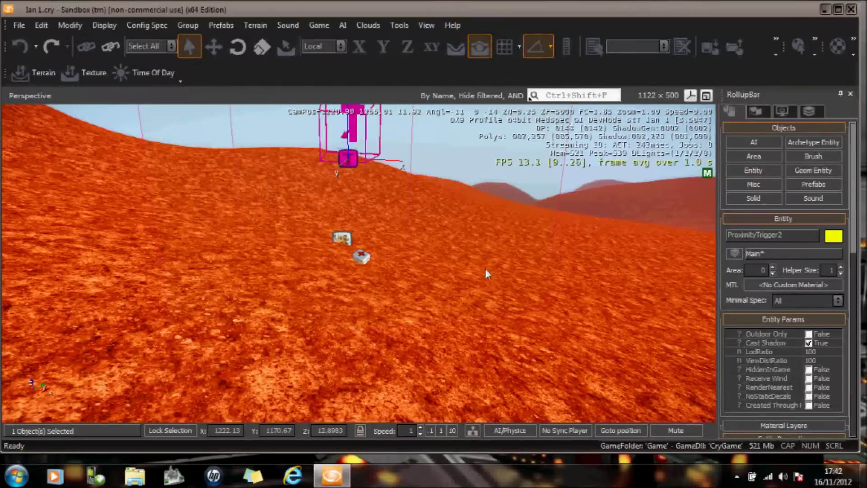
# Run the level in game mode to check the area with all three entities placed, and return to editing.
pyautogui.click(322, 25)
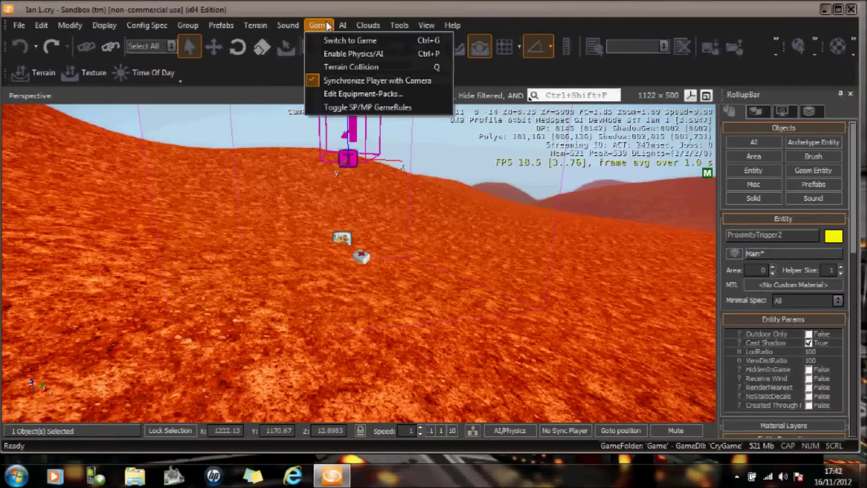
pyautogui.click(334, 40)
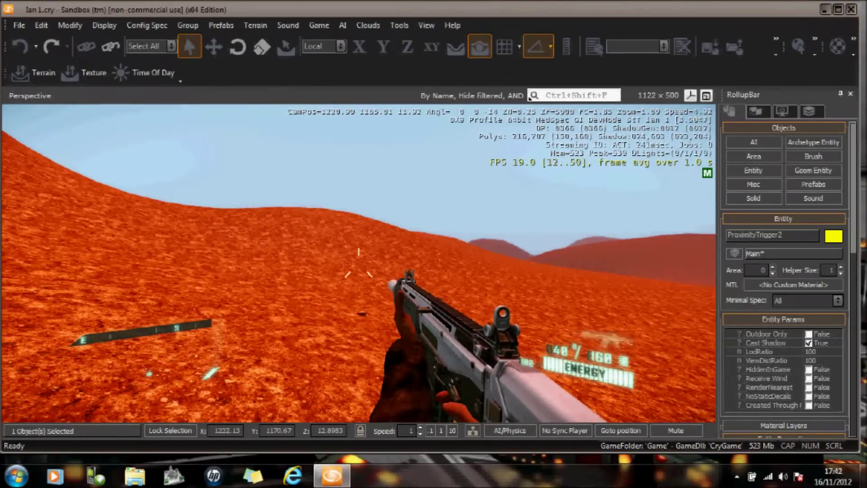
pyautogui.press('Escape')
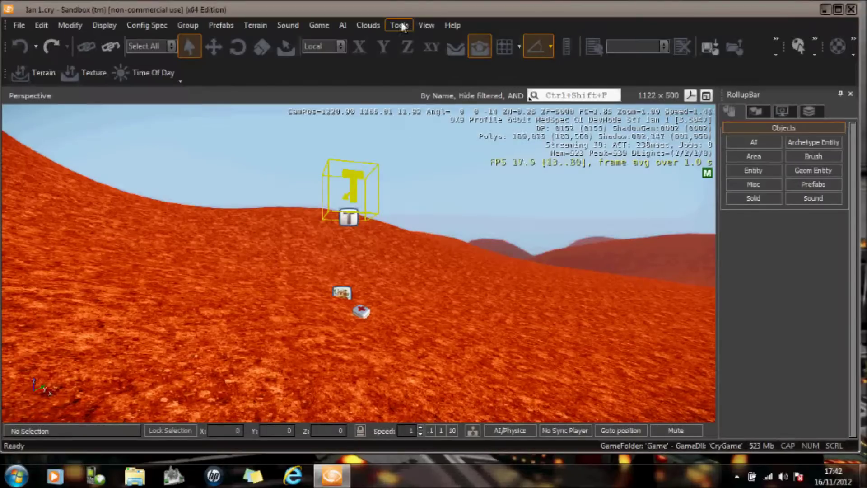
# Open the Flow Graph editor and create a new flow graph.
pyautogui.click(427, 25)
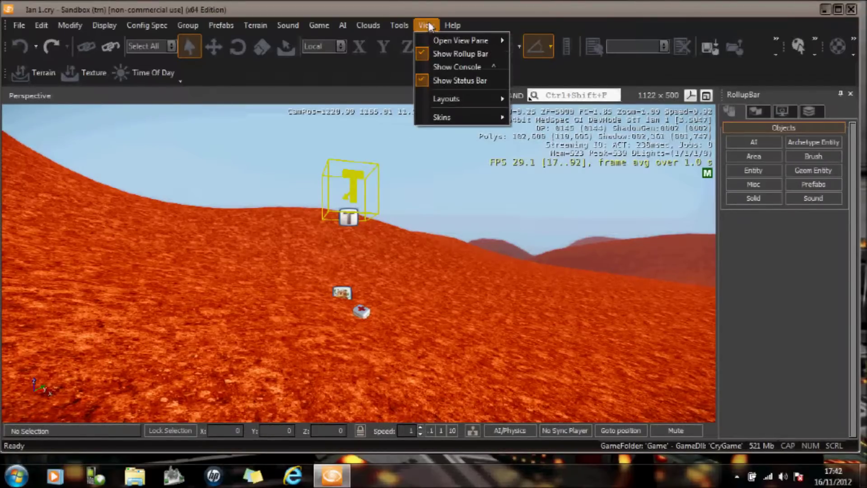
pyautogui.moveTo(446, 41)
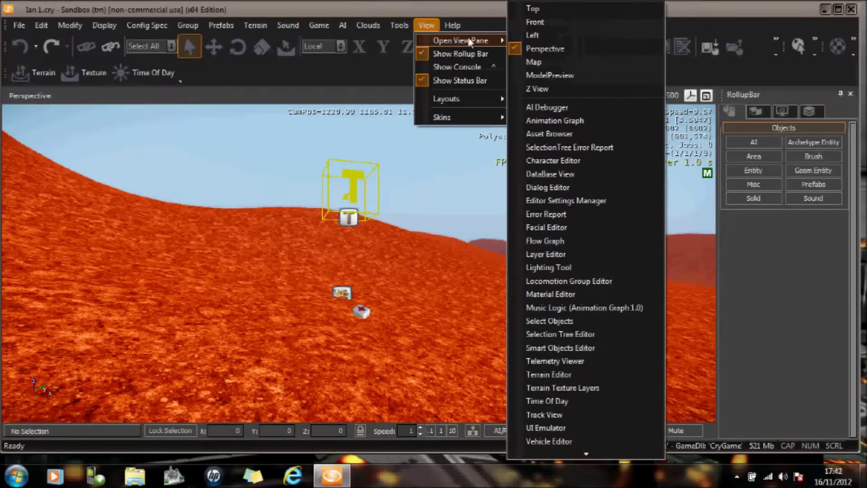
pyautogui.click(568, 239)
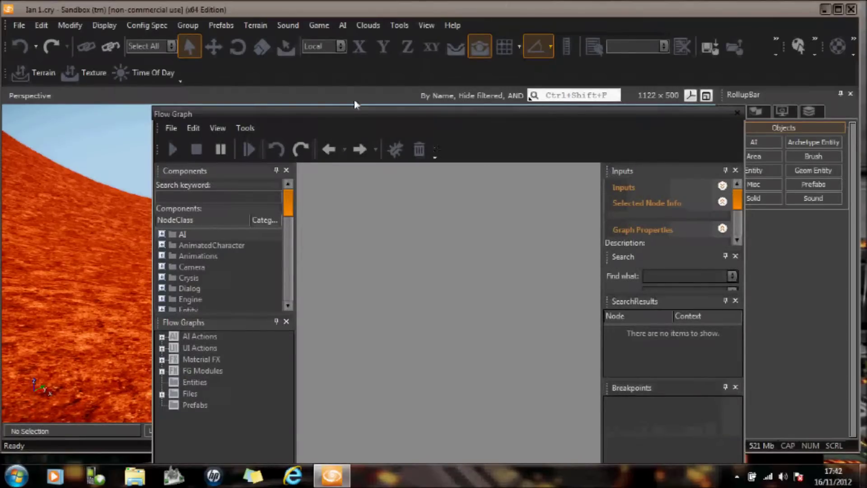
pyautogui.moveTo(360, 113); pyautogui.dragTo(463, 134)
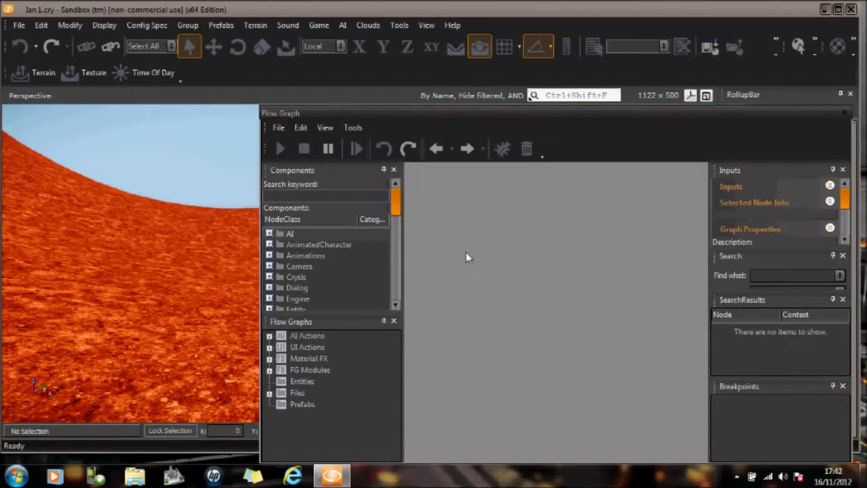
pyautogui.click(278, 128)
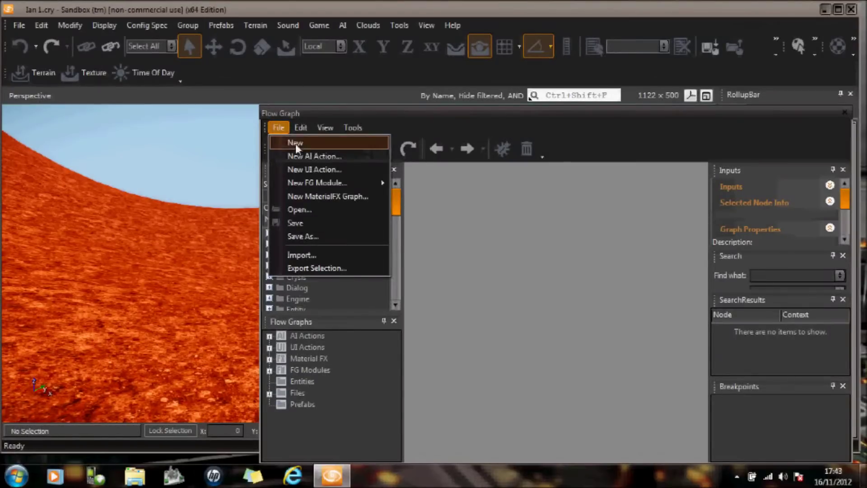
pyautogui.click(296, 144)
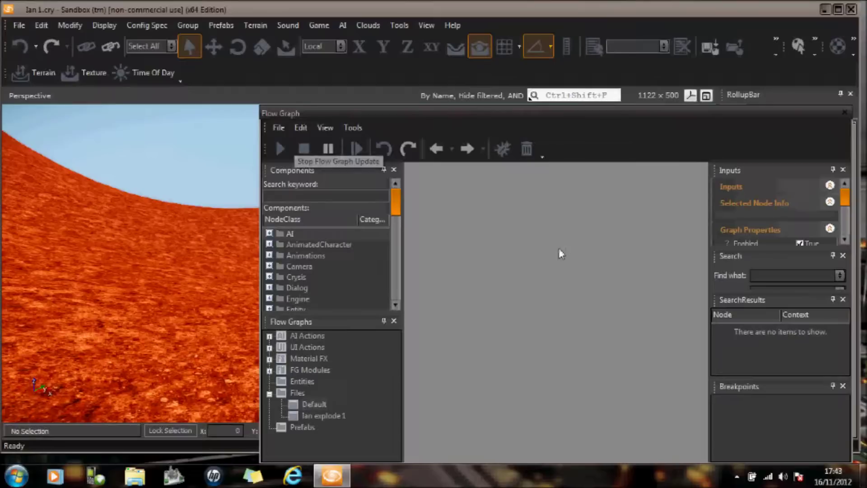
# Add a Start node to the empty canvas of the new flow graph.
pyautogui.rightClick(527, 251)
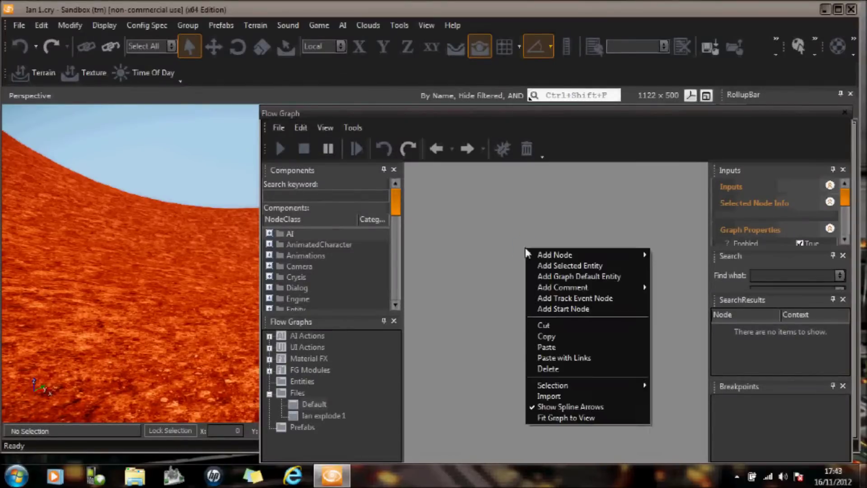
pyautogui.moveTo(548, 261)
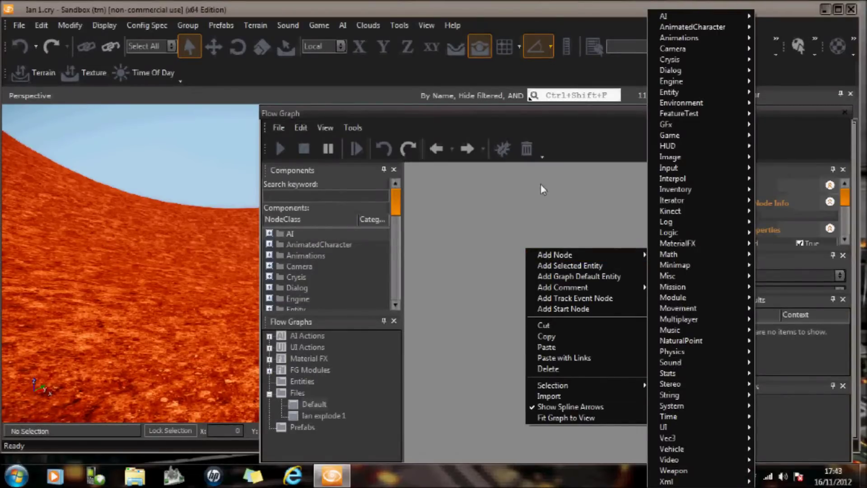
pyautogui.click(559, 312)
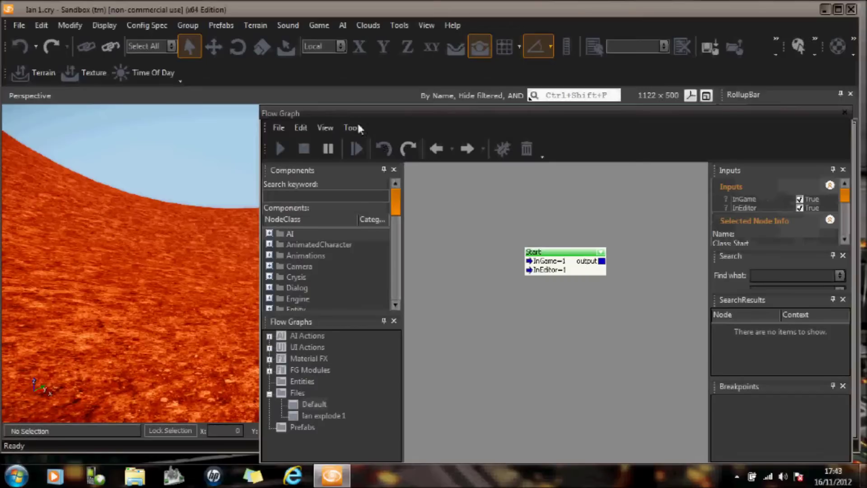
# Select the Explosion2 entity on the hillside and add it to the flow graph as a node below Start.
pyautogui.moveTo(364, 117); pyautogui.dragTo(619, 110)
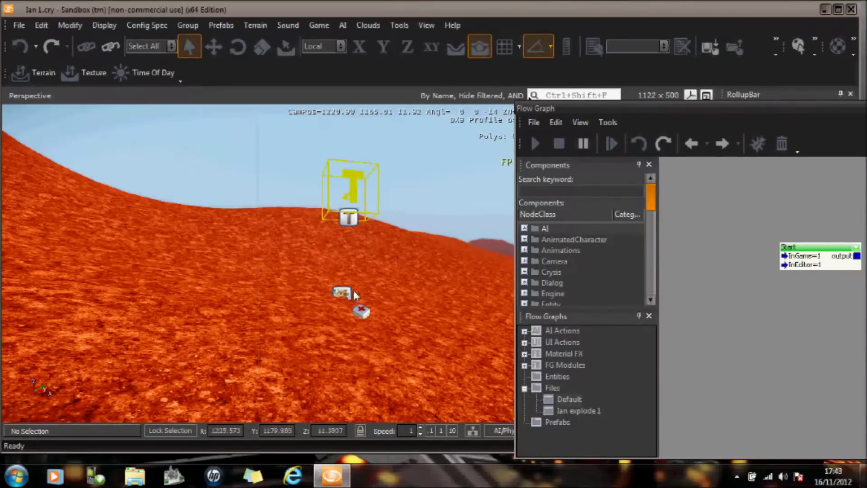
pyautogui.click(336, 284)
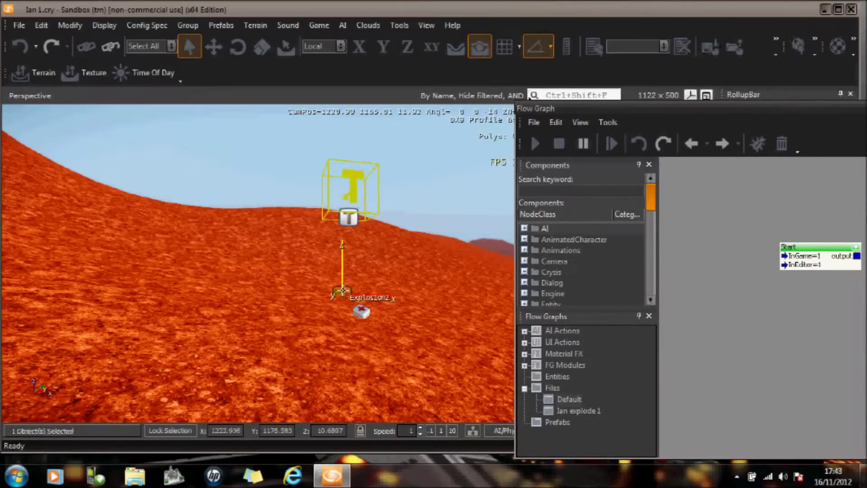
pyautogui.rightClick(741, 307)
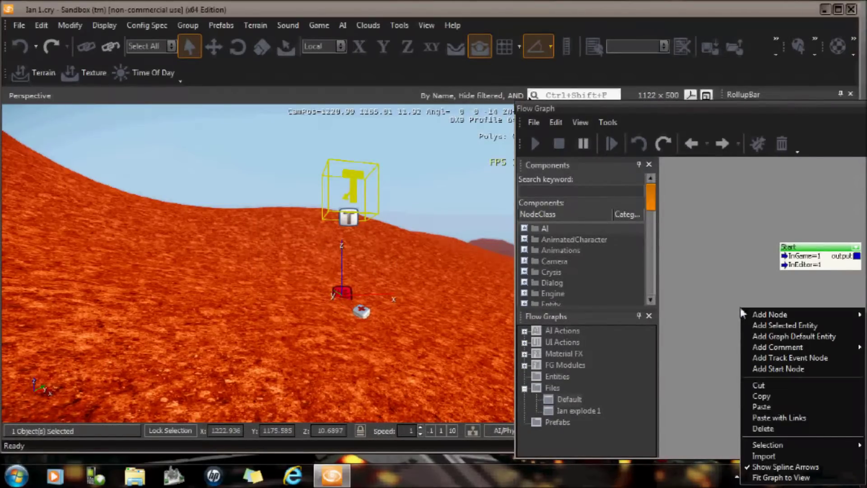
pyautogui.click(763, 324)
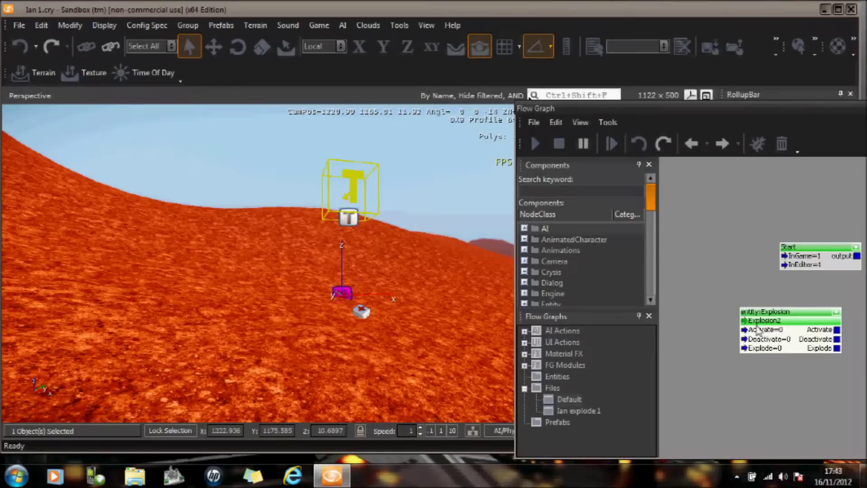
# Arrange the Start and Explosion2 nodes side by side and link Start's output to the Explode input of Explosion2.
pyautogui.moveTo(693, 107); pyautogui.dragTo(225, 92)
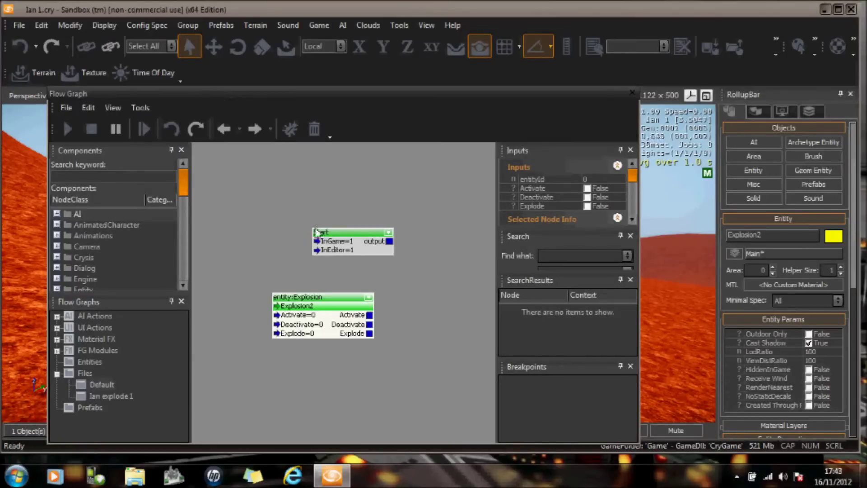
pyautogui.moveTo(335, 235); pyautogui.dragTo(219, 223)
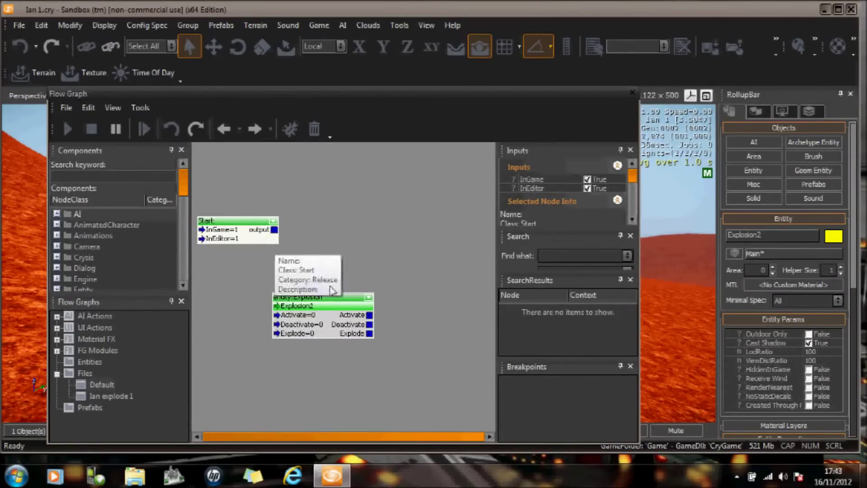
pyautogui.moveTo(341, 298); pyautogui.dragTo(411, 223)
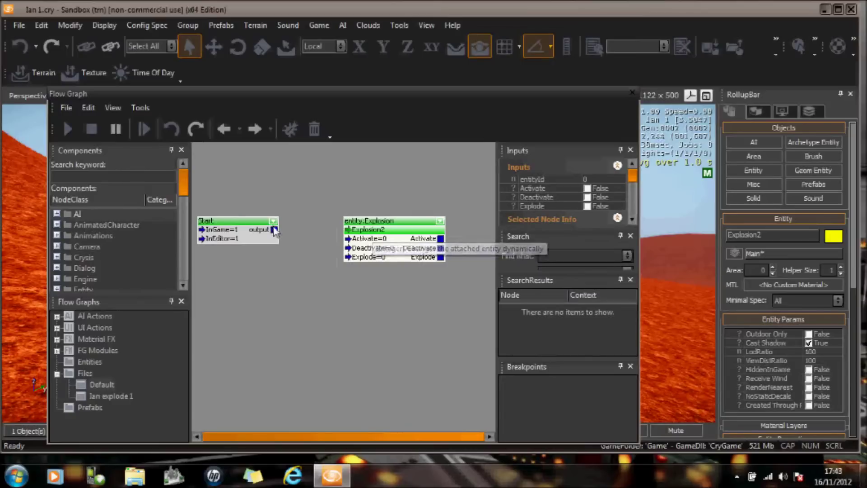
pyautogui.moveTo(275, 231); pyautogui.dragTo(360, 264)
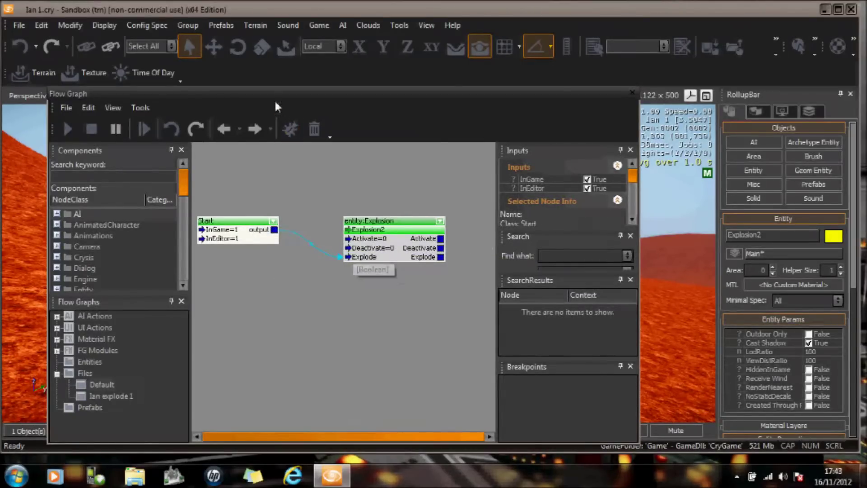
# Uncover the viewport and run the level in game mode to test the start-triggered explosion, and return to editing.
pyautogui.moveTo(278, 96); pyautogui.dragTo(502, 146)
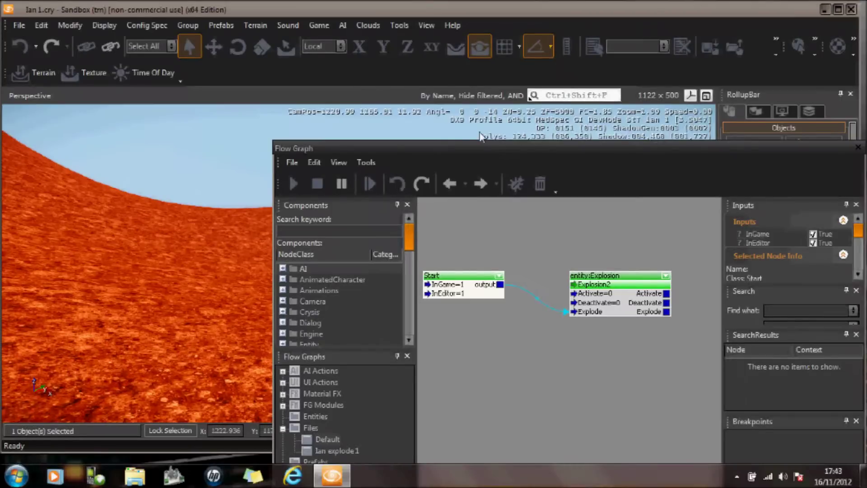
pyautogui.moveTo(444, 151); pyautogui.dragTo(424, 290)
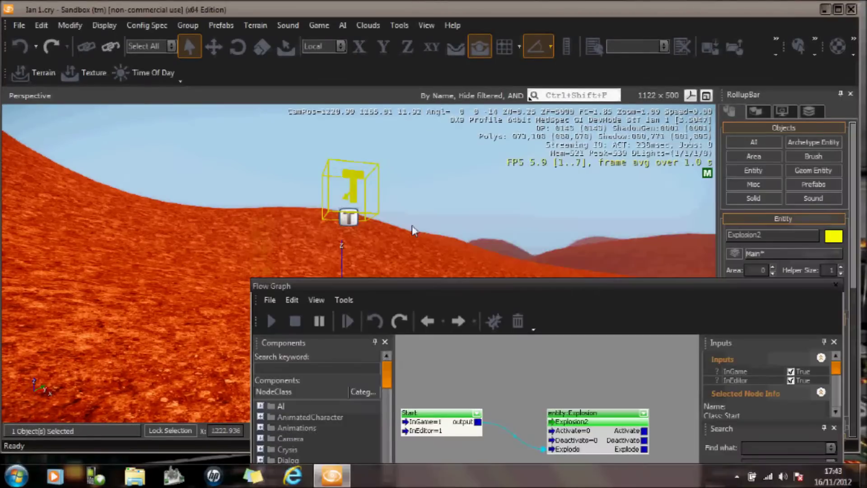
pyautogui.click(320, 25)
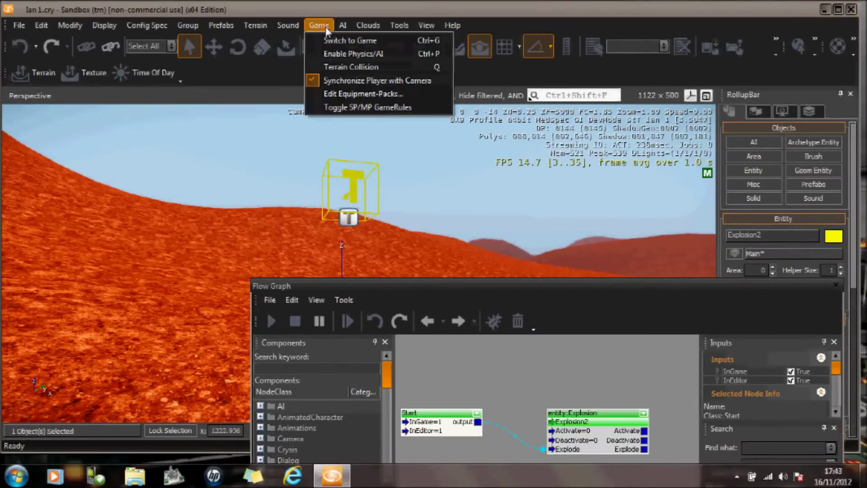
pyautogui.click(343, 40)
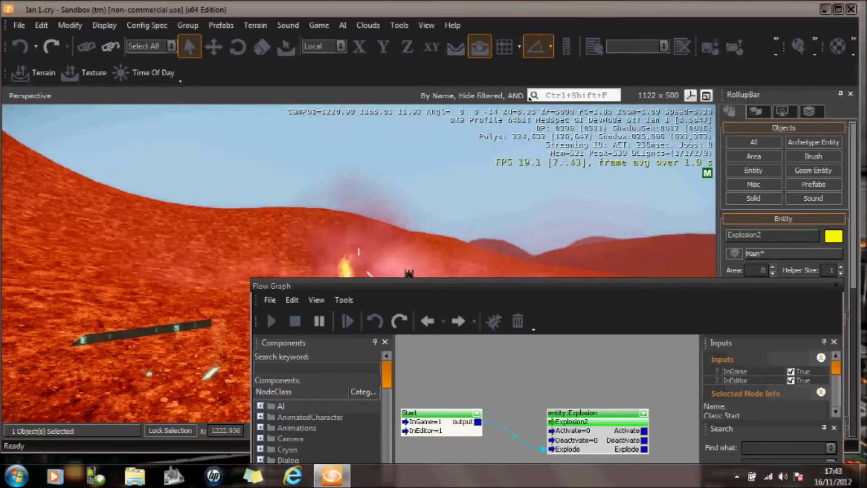
pyautogui.press('Escape')
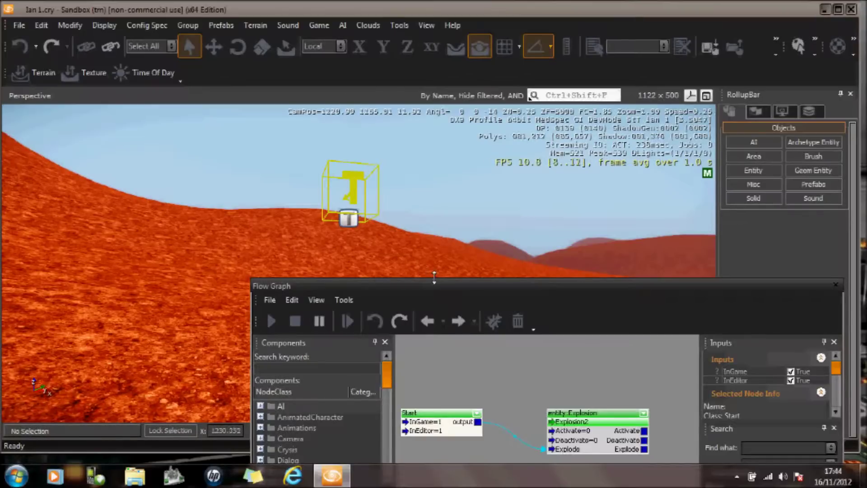
# Select the ProximityTrigger2 entity in the viewport and add it to the flow graph as a node below Explosion2.
pyautogui.moveTo(443, 285); pyautogui.dragTo(580, 113)
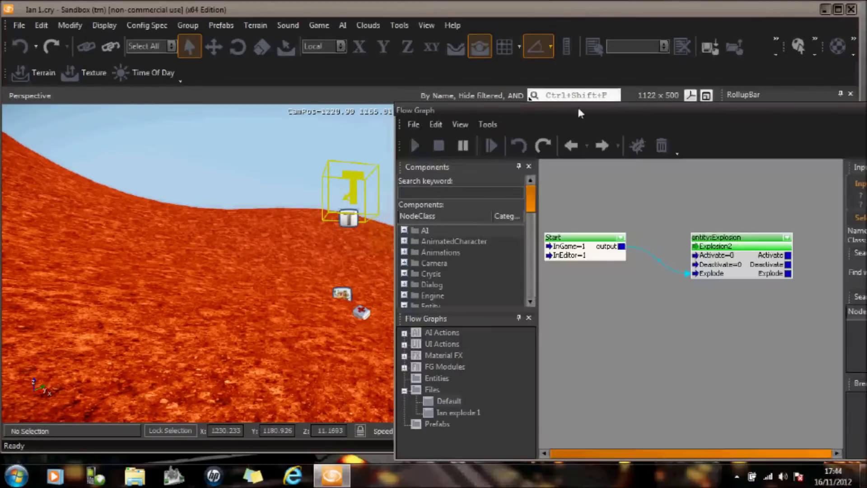
pyautogui.click(349, 219)
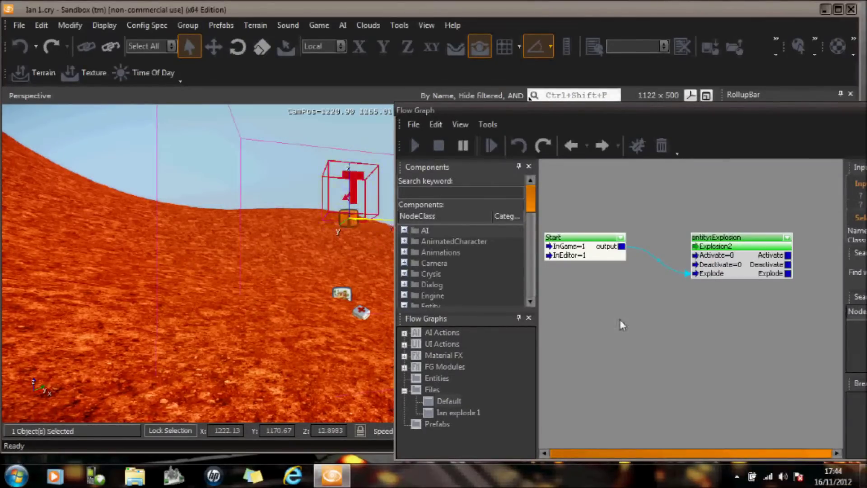
pyautogui.rightClick(656, 311)
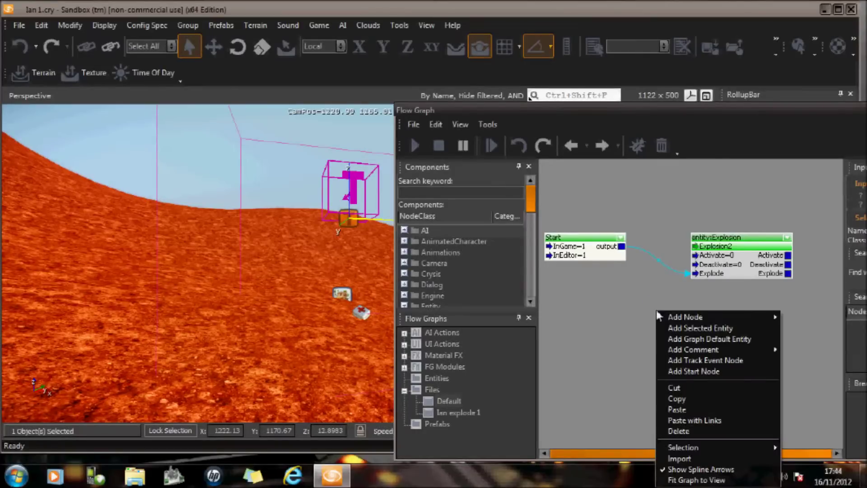
pyautogui.click(679, 328)
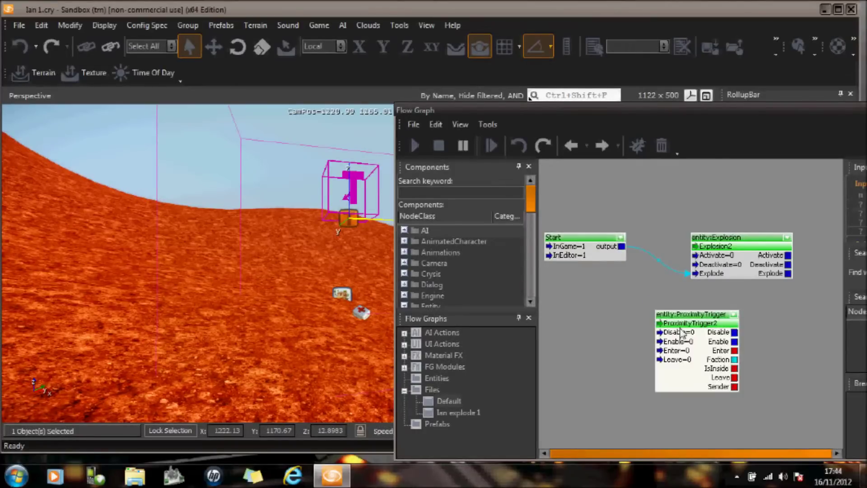
# Remove the link between Start and Explosion2, and rearrange the nodes so ProximityTrigger2 sits between them.
pyautogui.rightClick(660, 264)
pyautogui.click(700, 265)
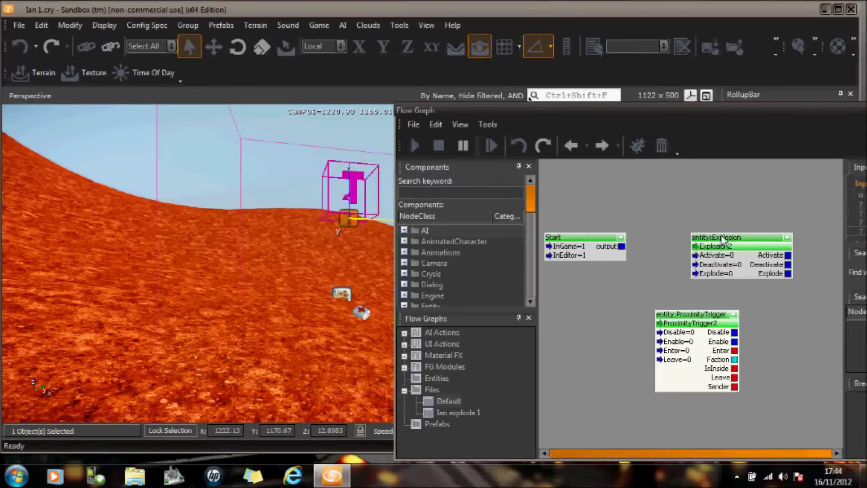
pyautogui.moveTo(722, 239); pyautogui.dragTo(773, 220)
pyautogui.moveTo(698, 315); pyautogui.dragTo(703, 290)
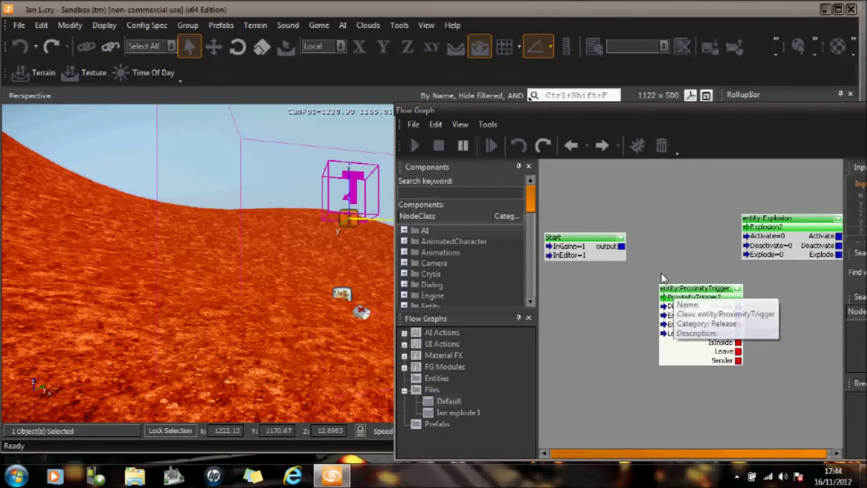
# Link Start's output to ProximityTrigger2's Enable input, and the trigger's Enter output to Explosion2's Explode input.
pyautogui.click(622, 247)
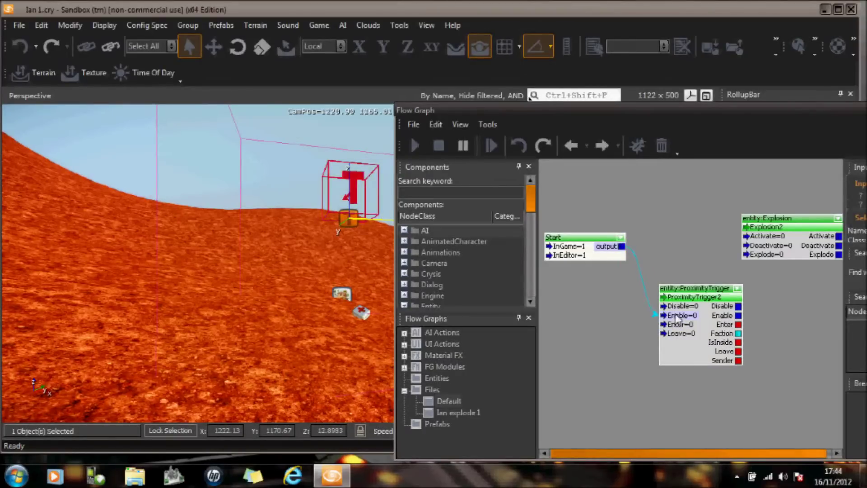
pyautogui.moveTo(689, 293)
pyautogui.mouseDown()
pyautogui.moveTo(664, 293)
pyautogui.moveTo(683, 293)
pyautogui.mouseUp()
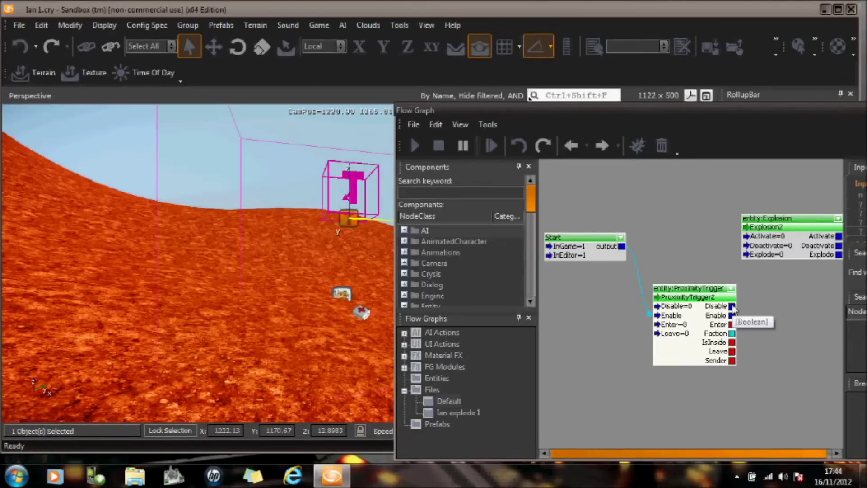
pyautogui.moveTo(732, 324); pyautogui.dragTo(745, 255)
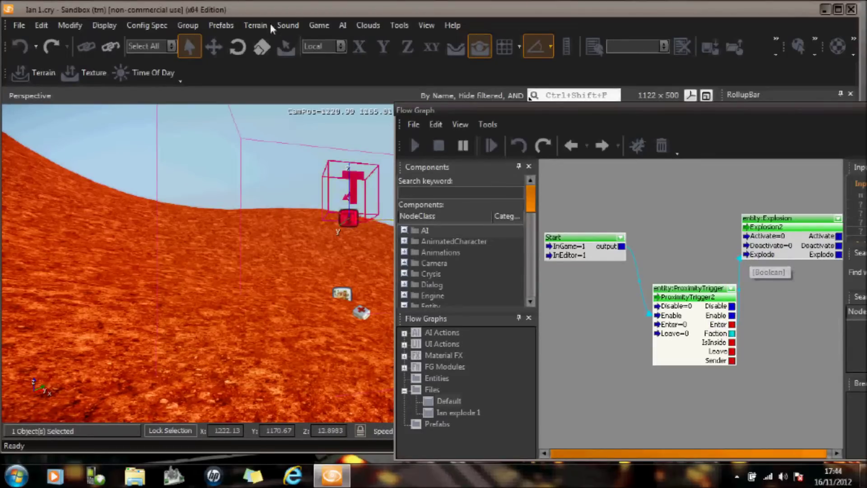
# Run the level in game mode, walk into the proximity trigger to test the explosion, and return to editing.
pyautogui.click(324, 26)
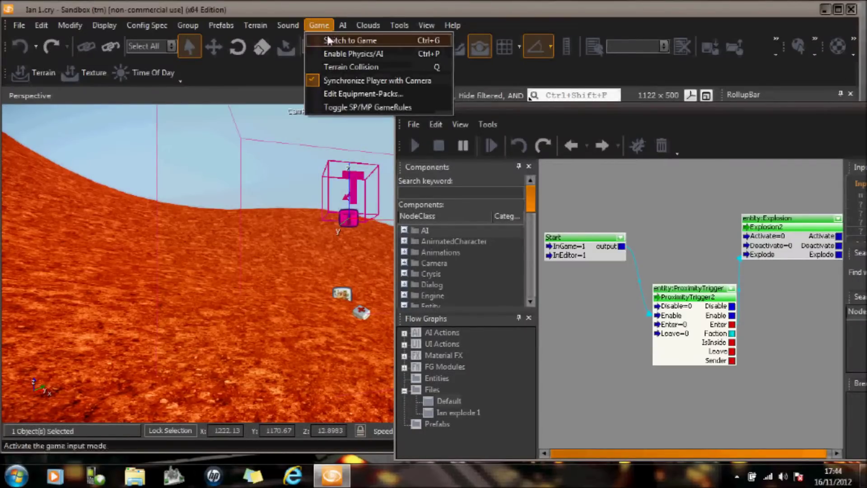
pyautogui.click(332, 39)
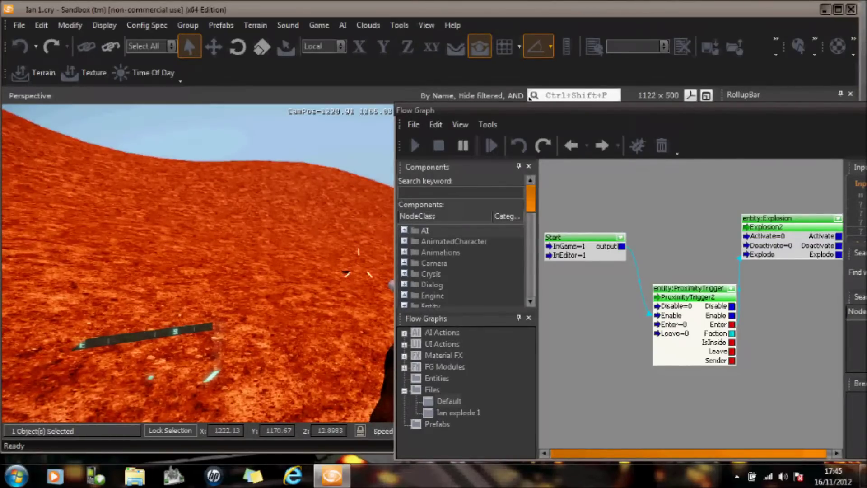
pyautogui.press('w')
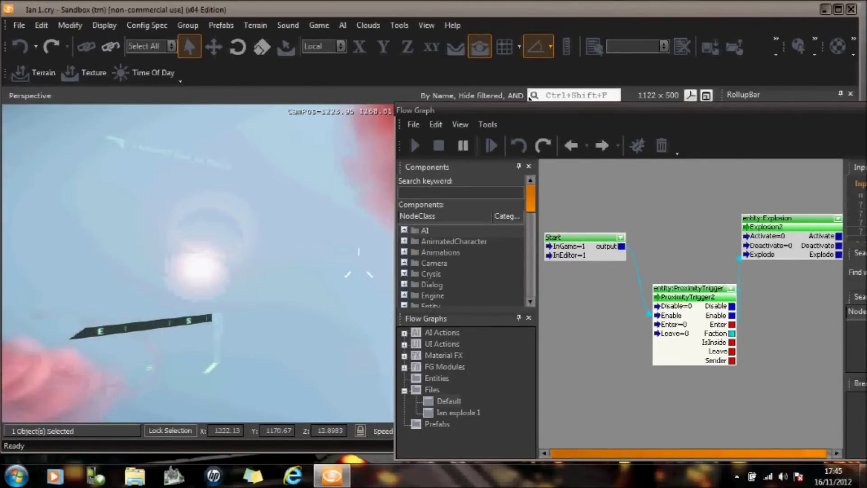
pyautogui.press('Escape')
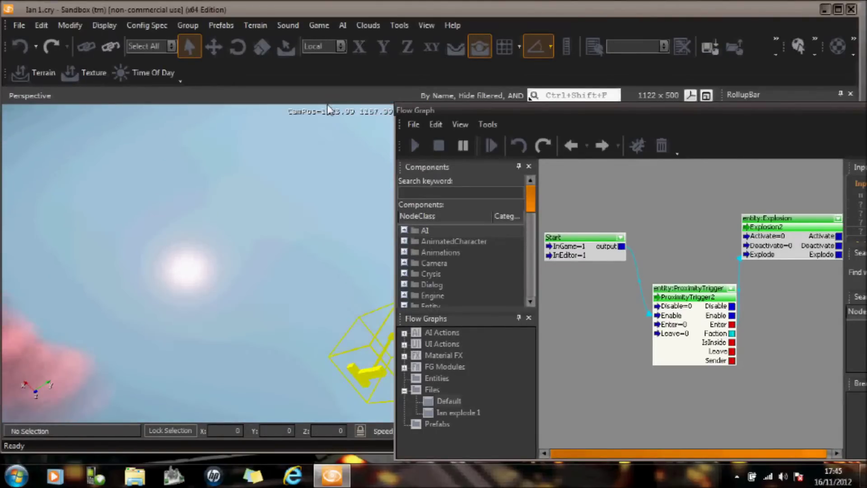
# Uncover more of the viewport, move the camera back near the trigger entities, and test the level in game mode again before returning to editing.
pyautogui.press('s')
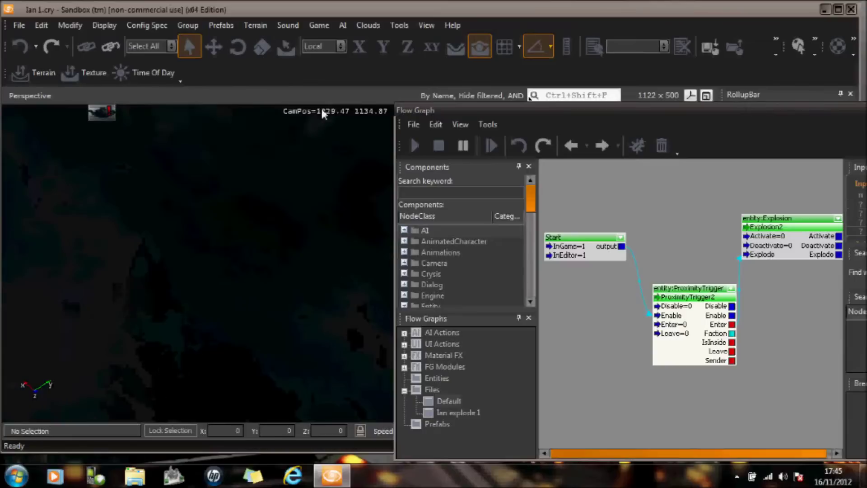
pyautogui.moveTo(301, 137); pyautogui.dragTo(313, 133, button='right')
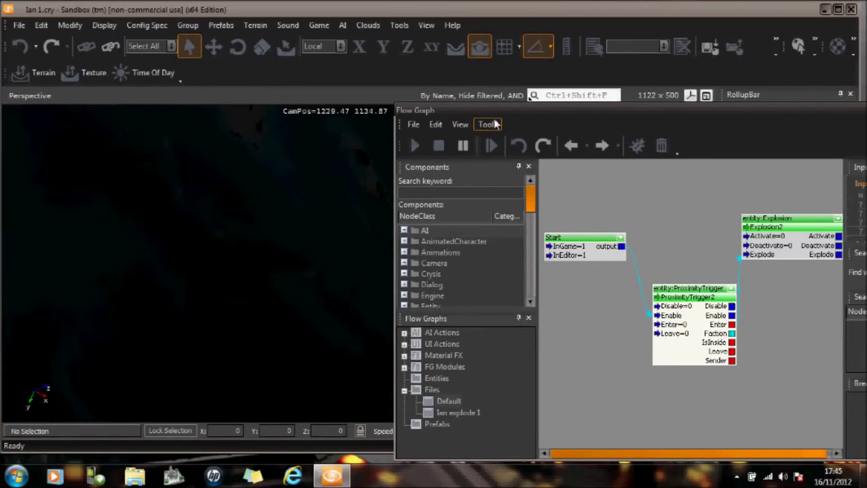
pyautogui.moveTo(496, 106); pyautogui.dragTo(348, 243)
pyautogui.moveTo(349, 254)
pyautogui.mouseDown(button='right')
pyautogui.moveTo(345, 284)
pyautogui.moveTo(351, 254)
pyautogui.moveTo(343, 268)
pyautogui.moveTo(329, 254)
pyautogui.moveTo(349, 253)
pyautogui.mouseUp(button='right')
pyautogui.press('w')
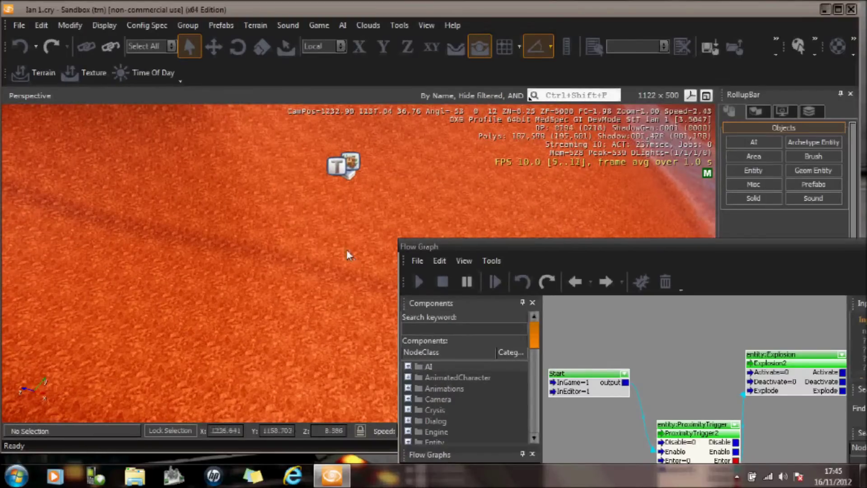
pyautogui.scroll(3, 345, 246)
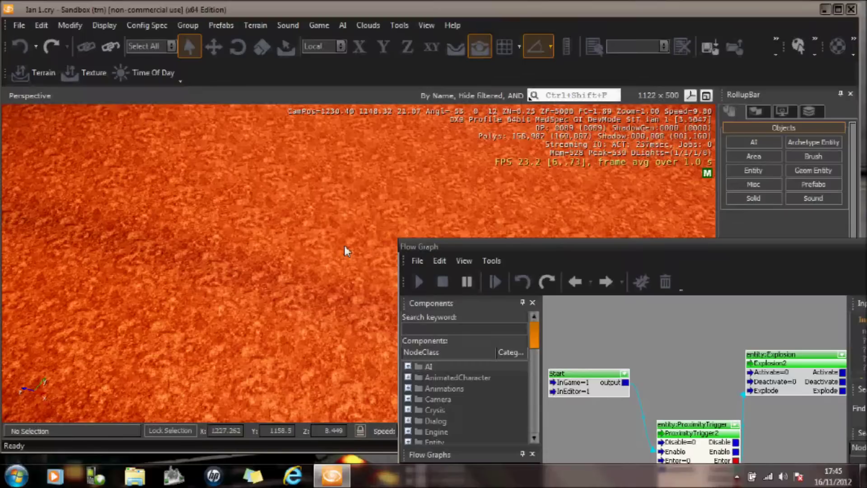
pyautogui.click(320, 27)
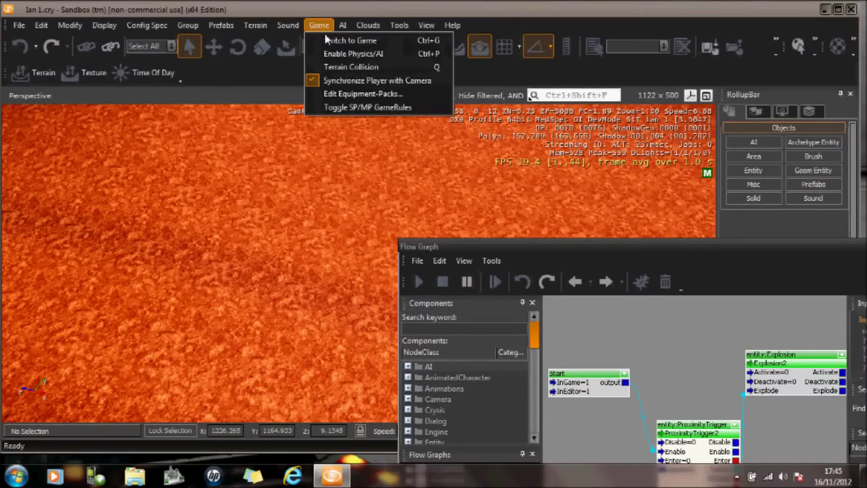
pyautogui.click(329, 40)
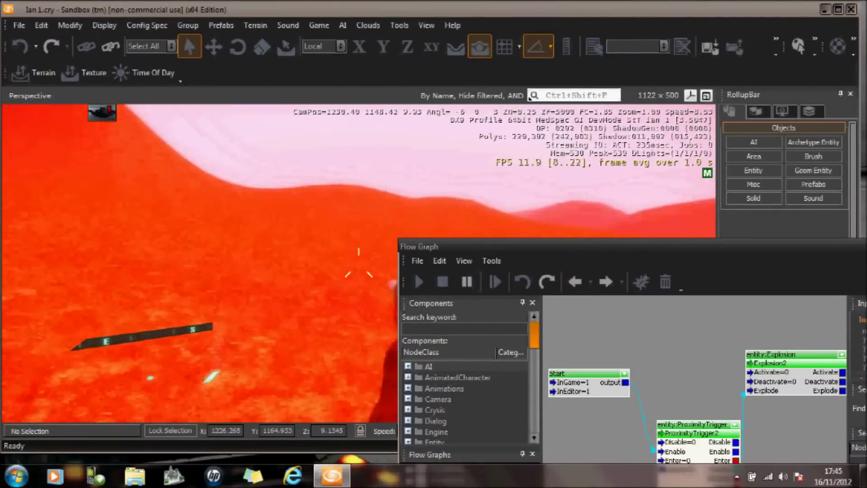
pyautogui.press('Escape')
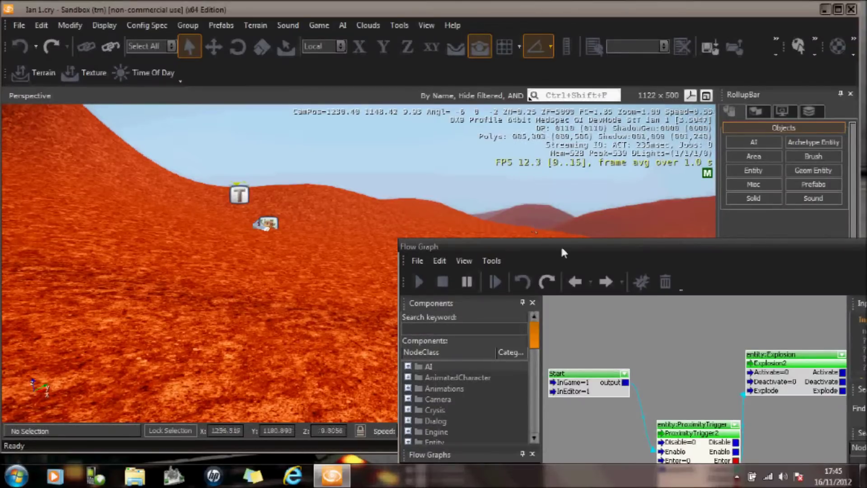
# Bring the node graph back into view and link ProximityTrigger2's Leave output to Explosion2's Activate input.
pyautogui.moveTo(560, 245); pyautogui.dragTo(512, 158)
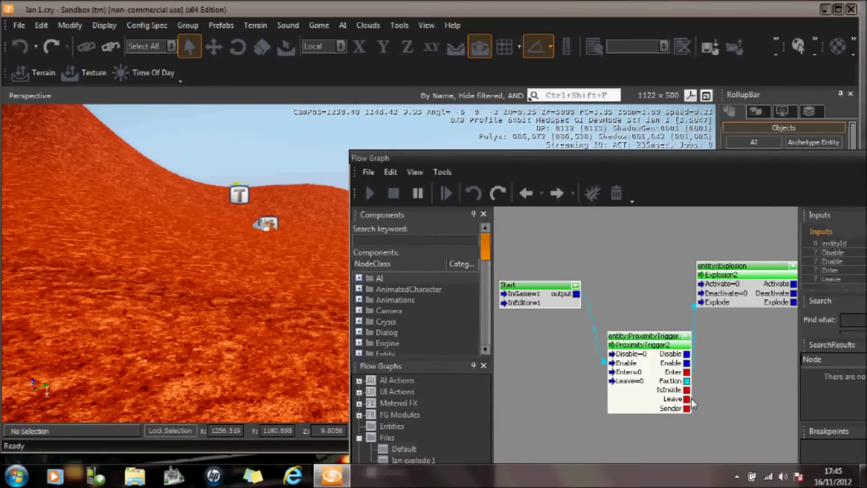
pyautogui.moveTo(688, 400); pyautogui.dragTo(709, 386)
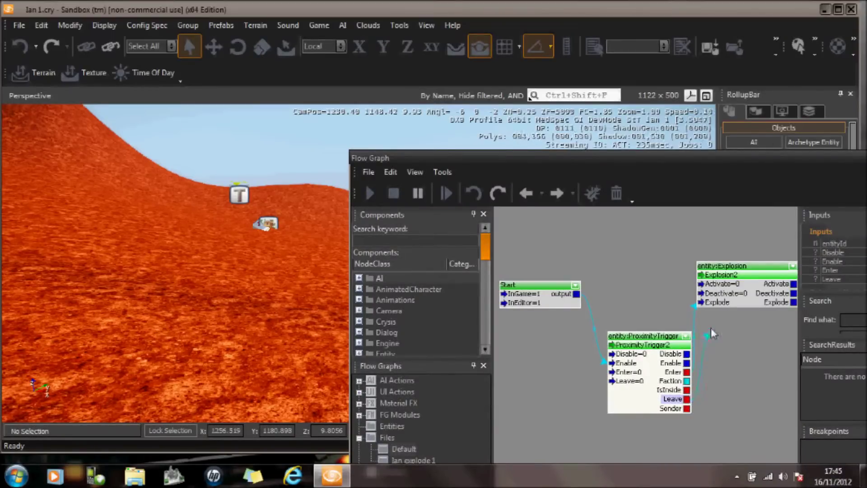
pyautogui.moveTo(695, 306); pyautogui.dragTo(687, 296)
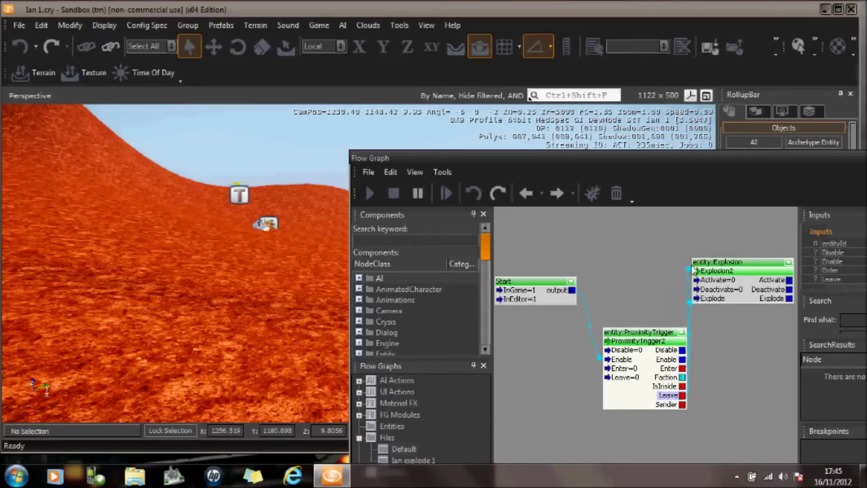
pyautogui.moveTo(699, 283); pyautogui.dragTo(699, 281)
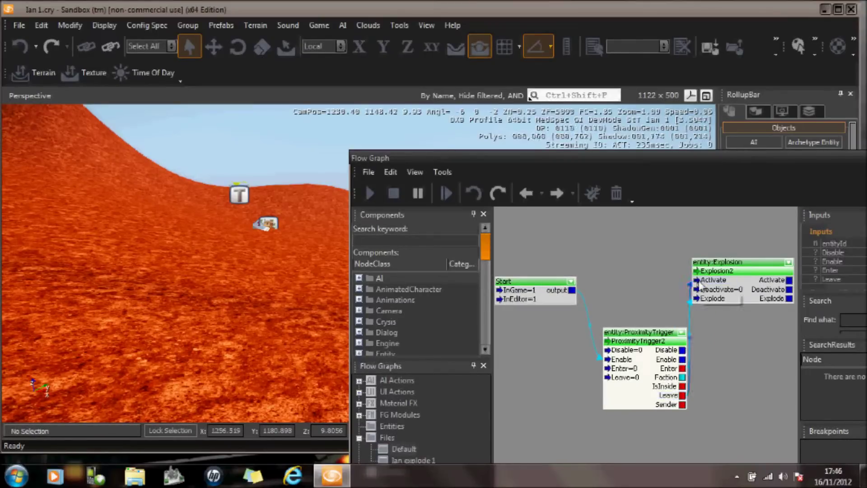
# Reposition the Flow Graph window so the whole graph is accessible, and save the flow graph.
pyautogui.moveTo(544, 161); pyautogui.dragTo(550, 111)
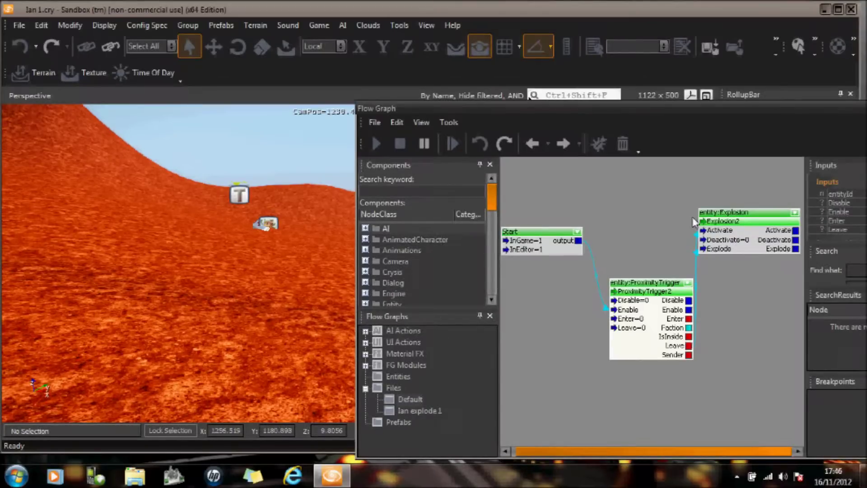
pyautogui.click(374, 122)
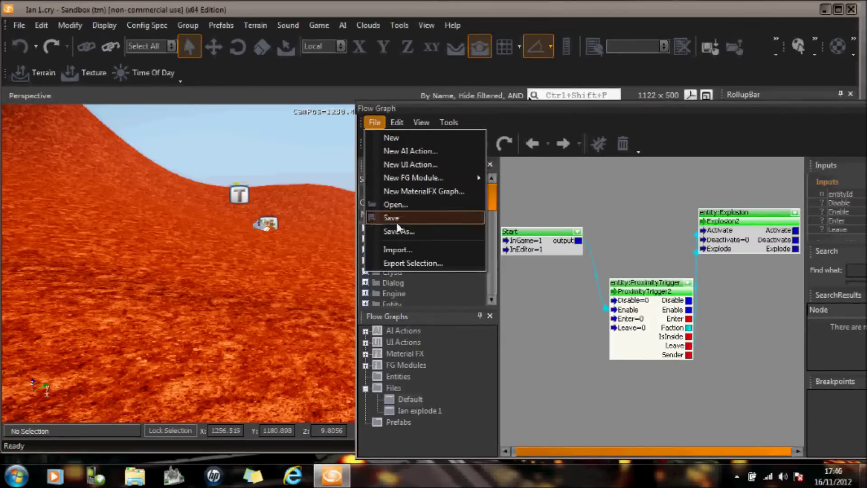